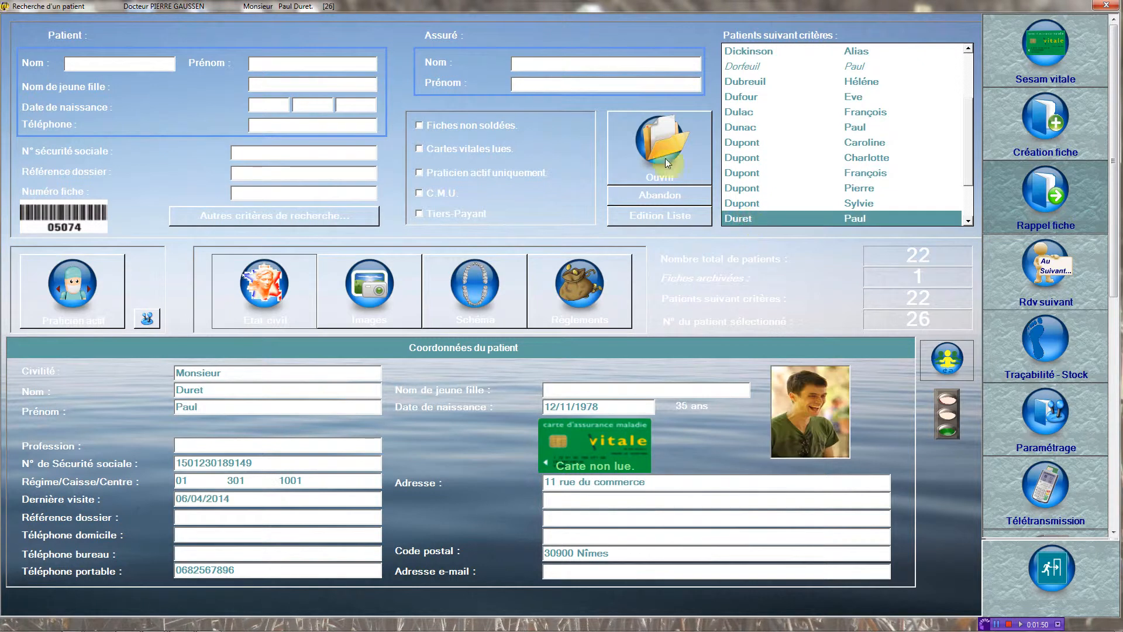
- Open the selected patient's record and change the birth year in the civil status date of birth to make the patient a child
left_click(656, 143)
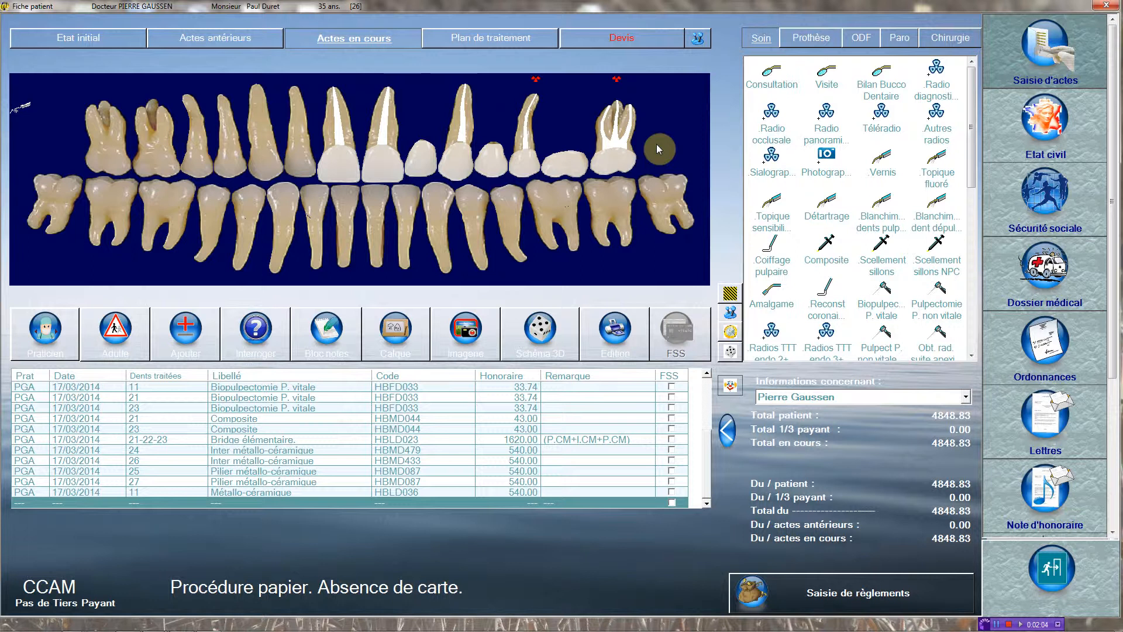
left_click(1021, 145)
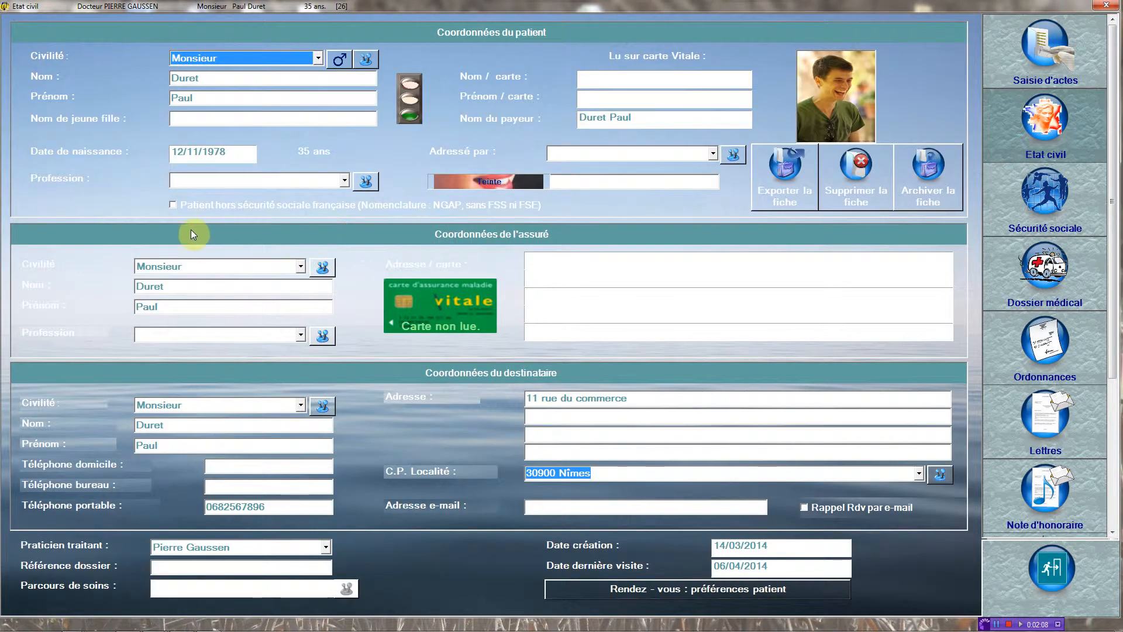
left_click(225, 154)
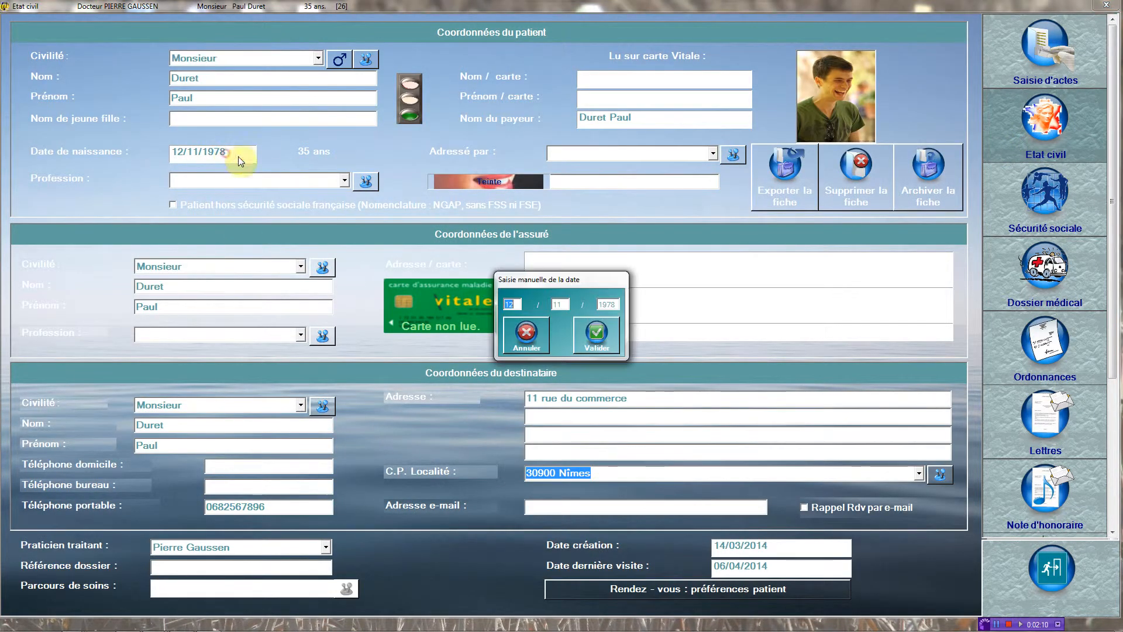
left_click(608, 305)
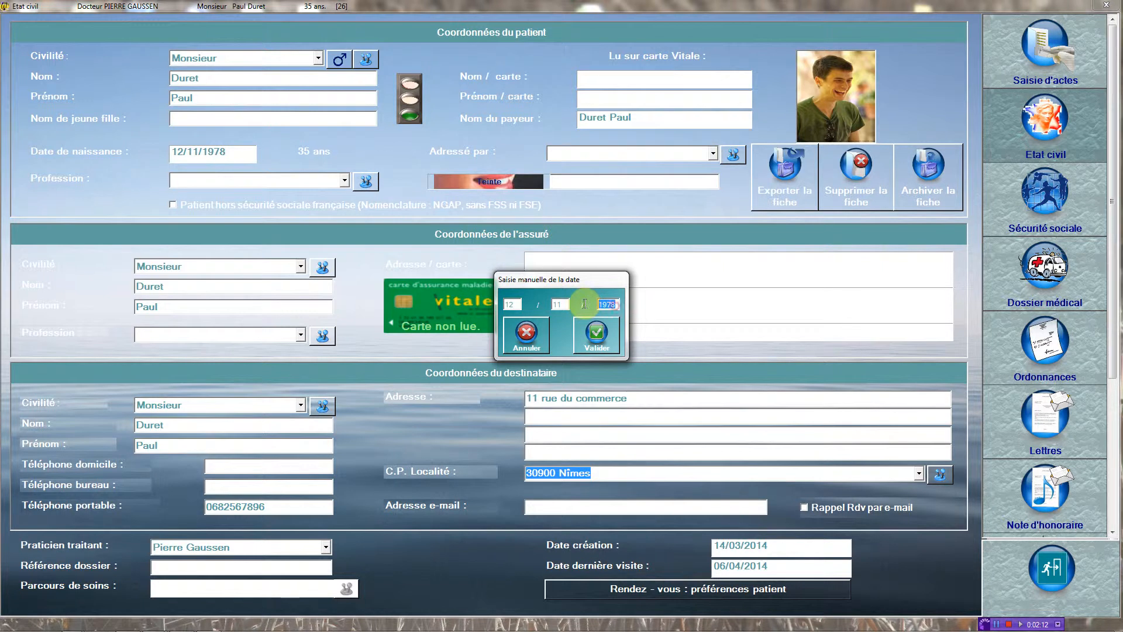
type("2001")
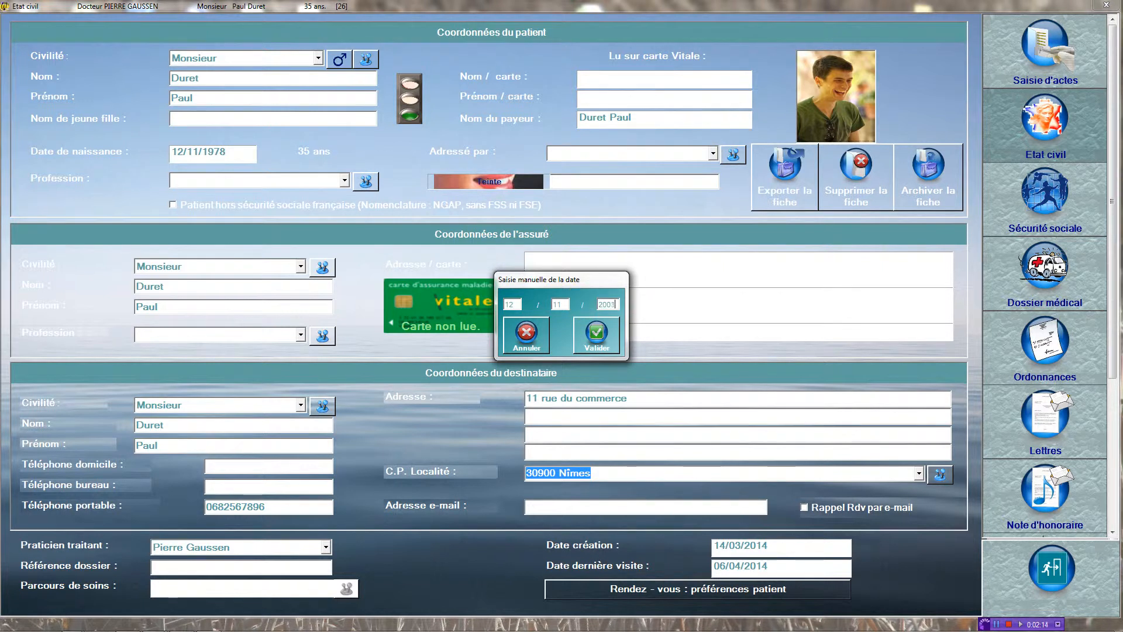
left_click(607, 329)
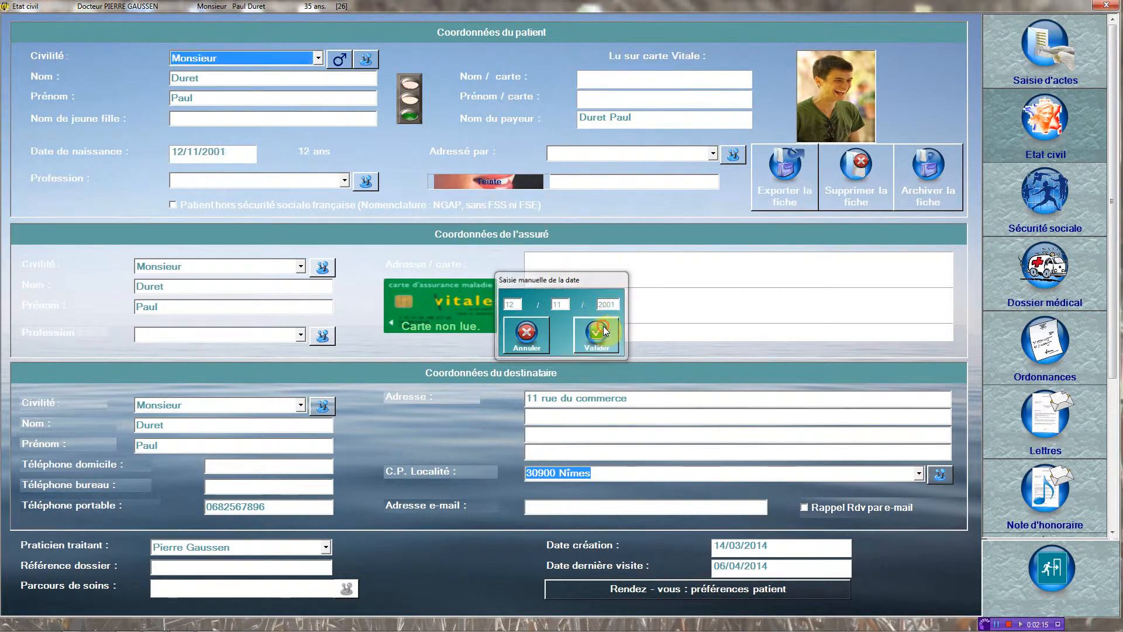
- Record a Biopulpectomie P. vitale on tooth 37 in the patient's current acts
left_click(1037, 64)
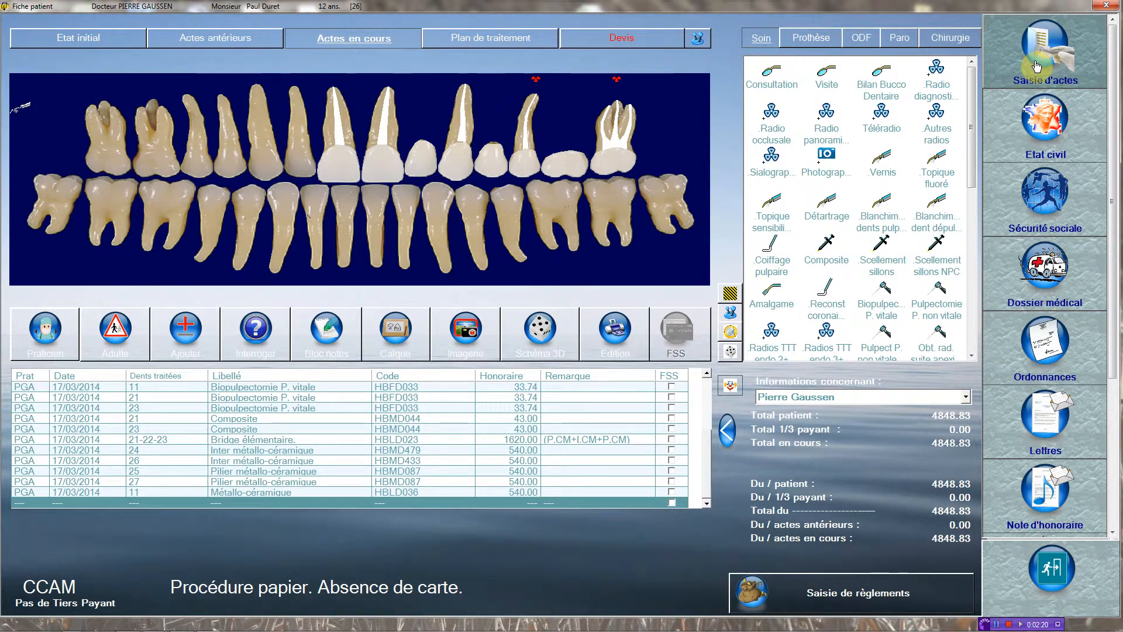
left_click(881, 294)
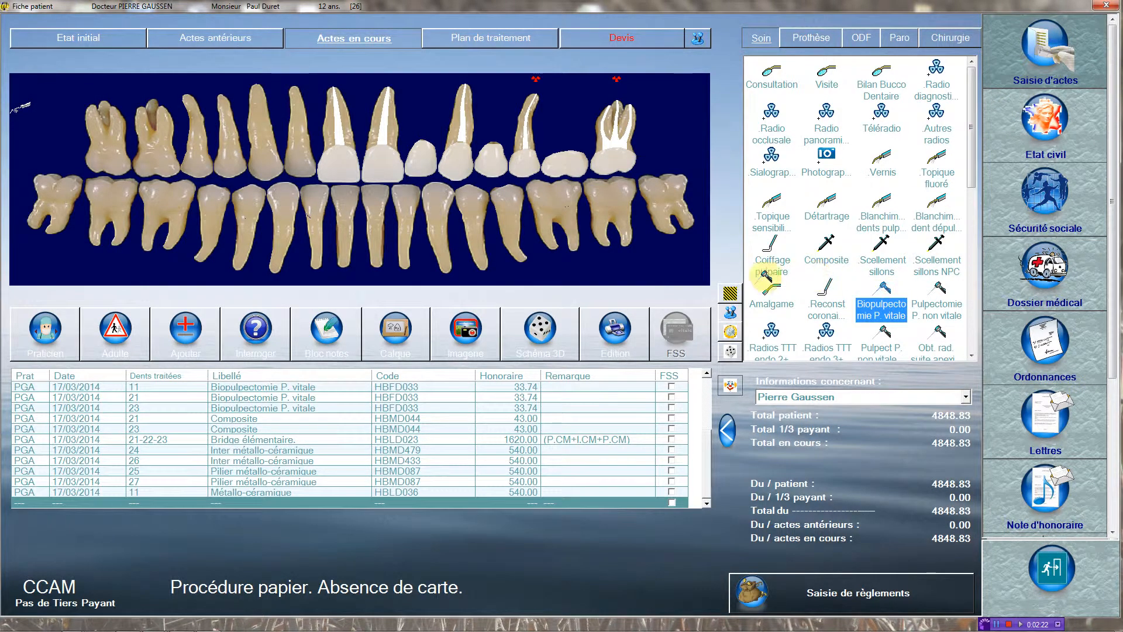
left_click(602, 196)
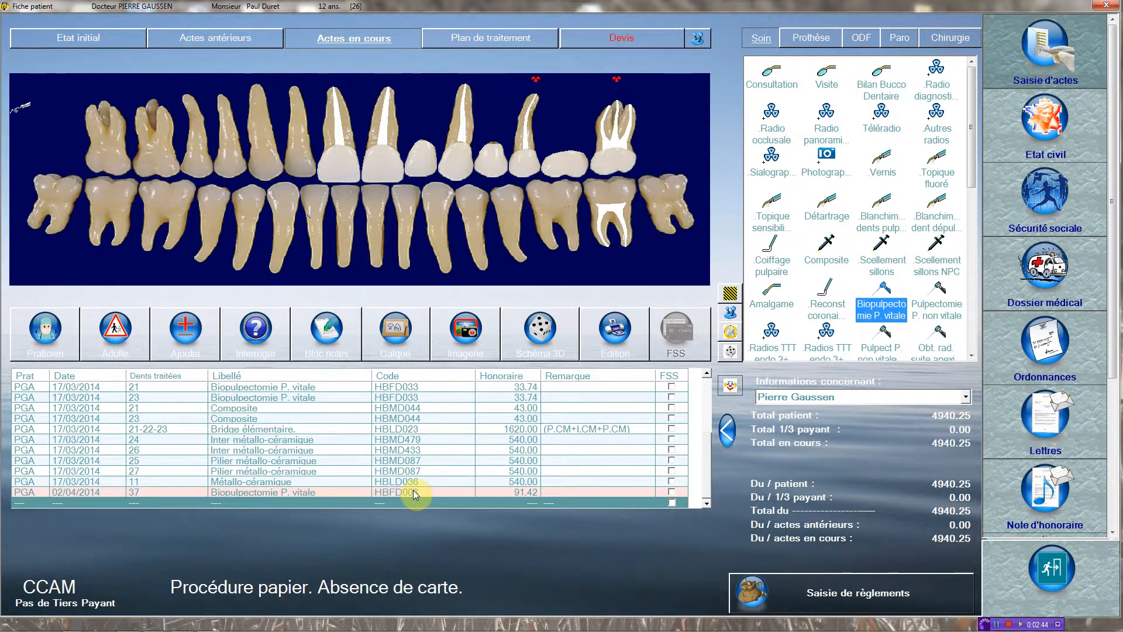
- Examine the CCAM details of the tooth 37 Biopulpectomie act, including the acts that can be associated with it
left_click(414, 494)
double_click(414, 494)
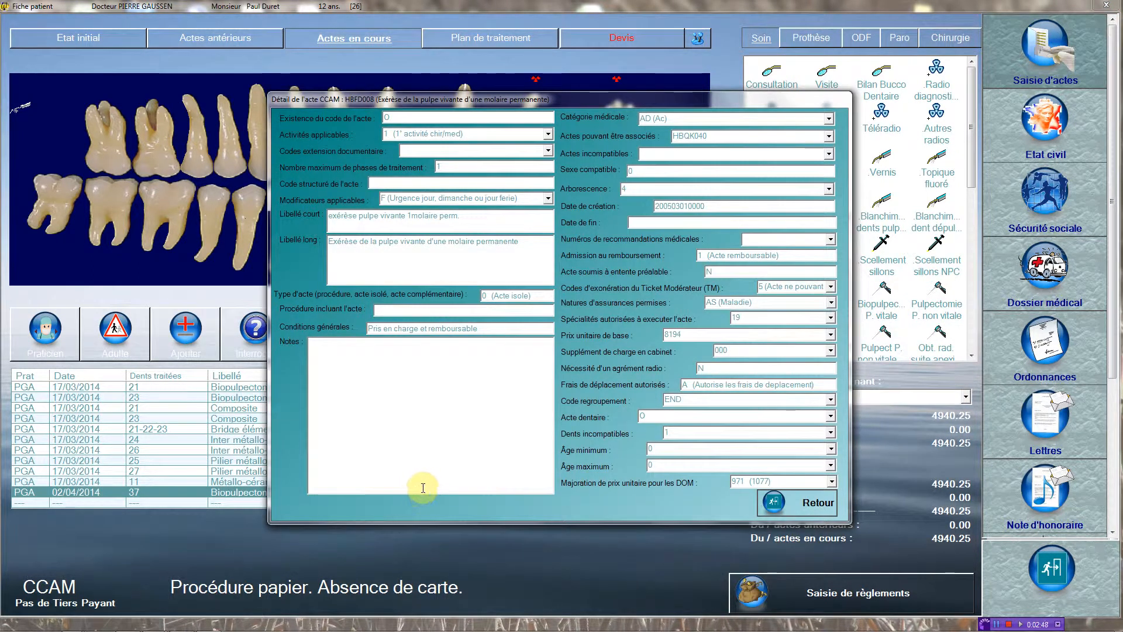
left_click(829, 136)
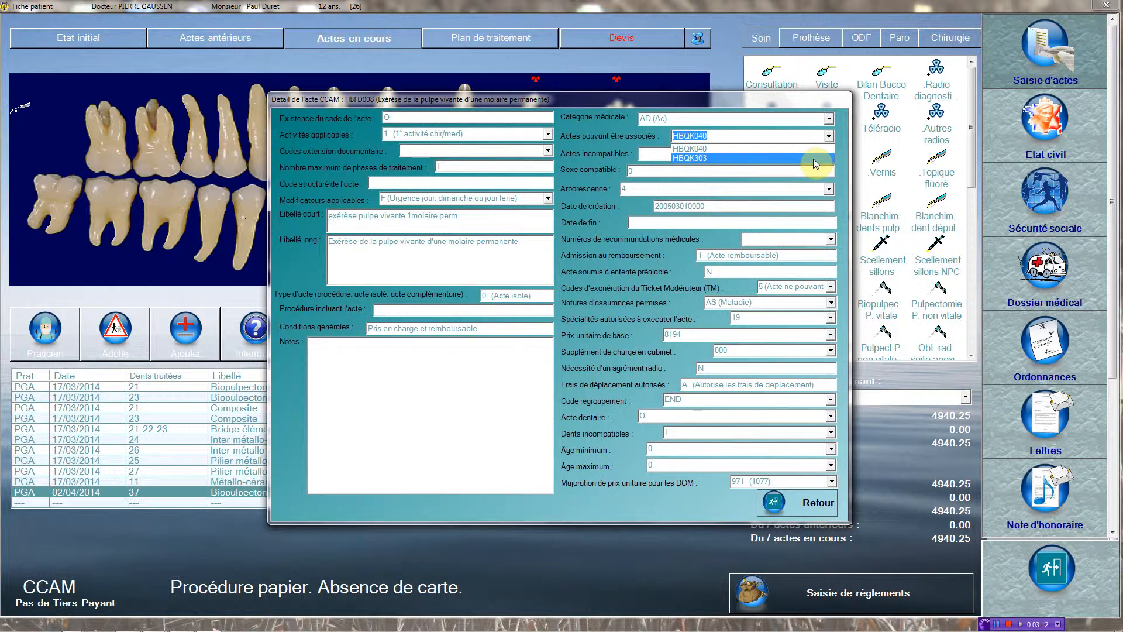
left_click(811, 503)
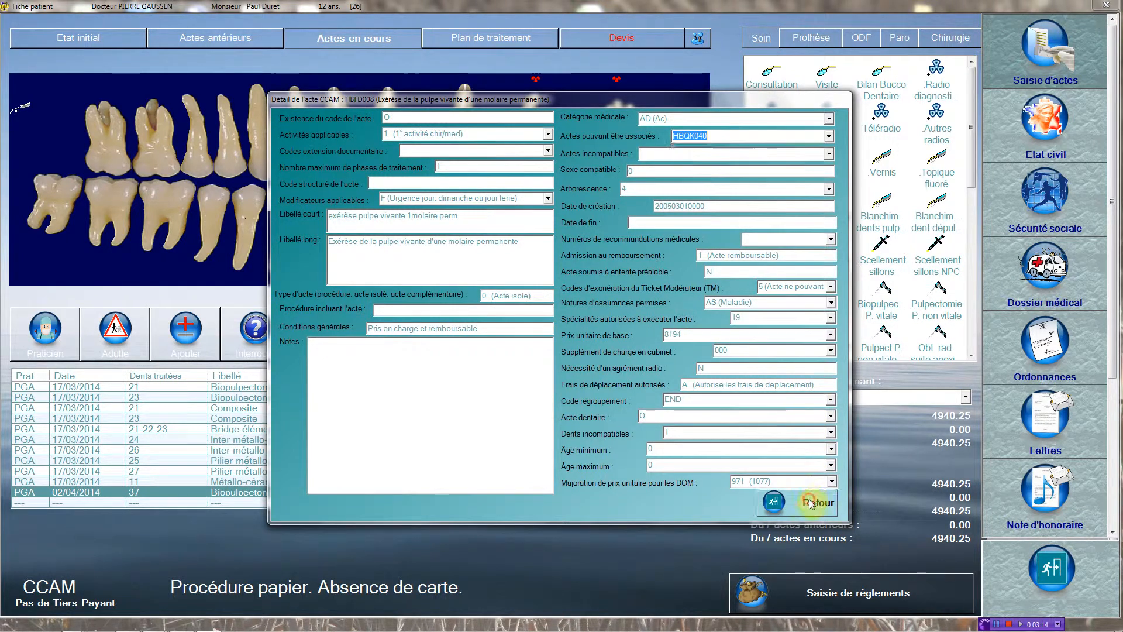
left_click(810, 505)
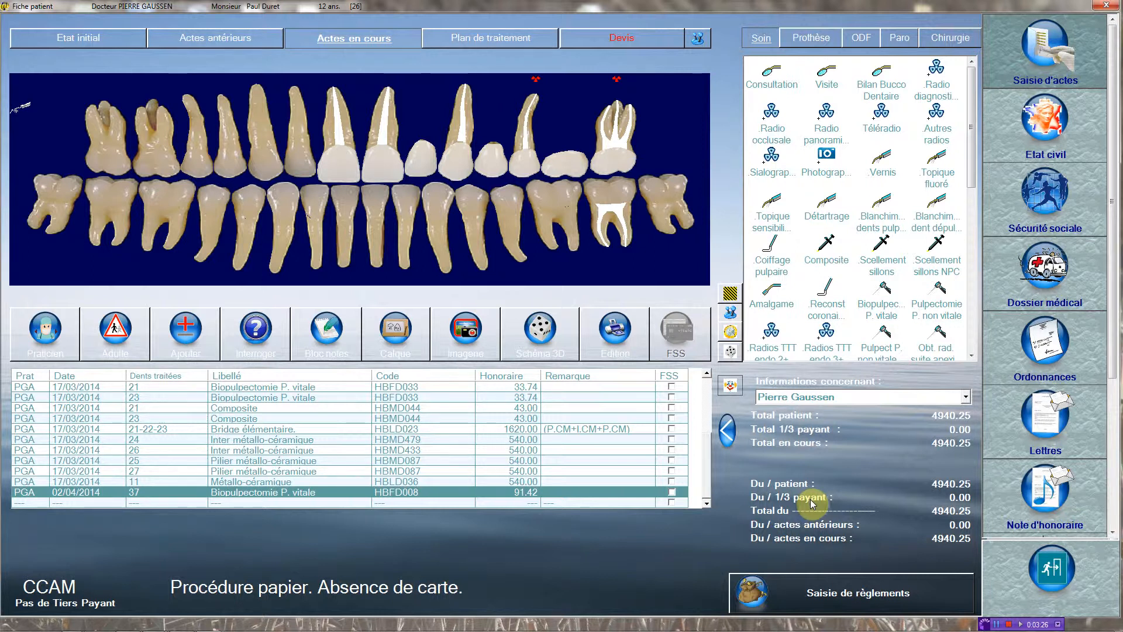
- Add Radios TTT endo 2+ (HBQK040) and a two-surface Composite (HBMD049) to tooth 37
left_click(774, 334)
left_click(617, 230)
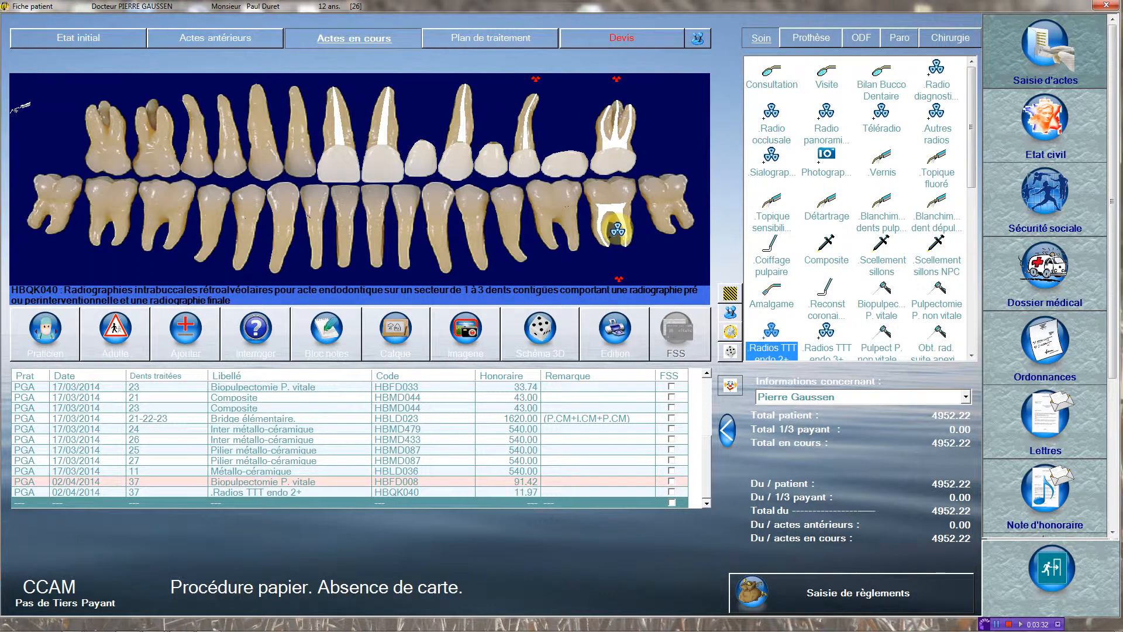
left_click(827, 249)
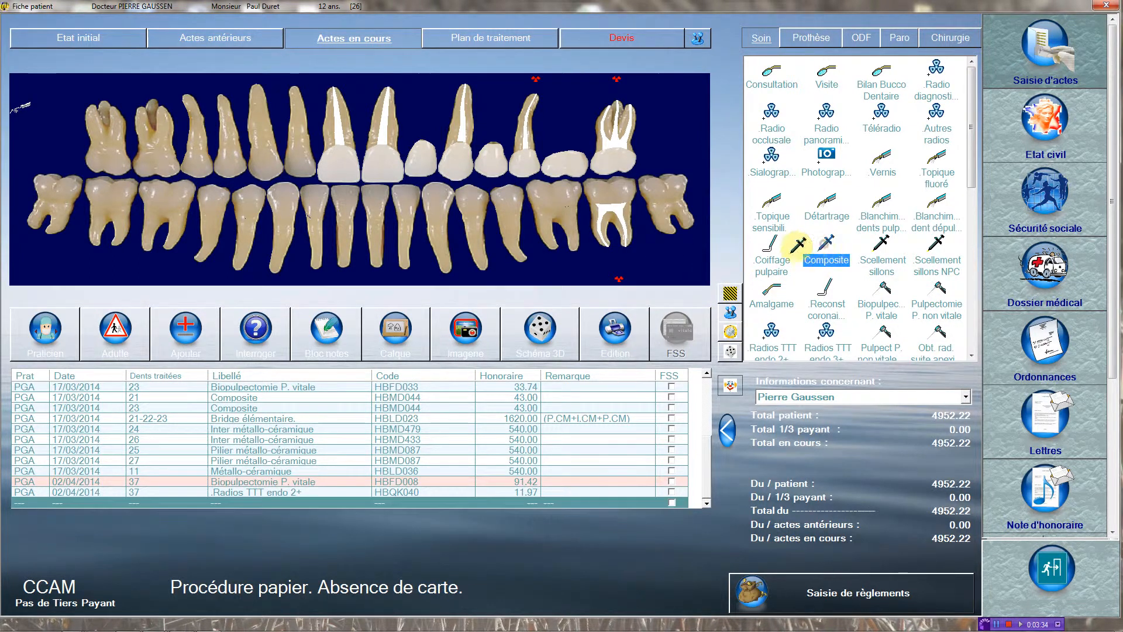
left_click(607, 172)
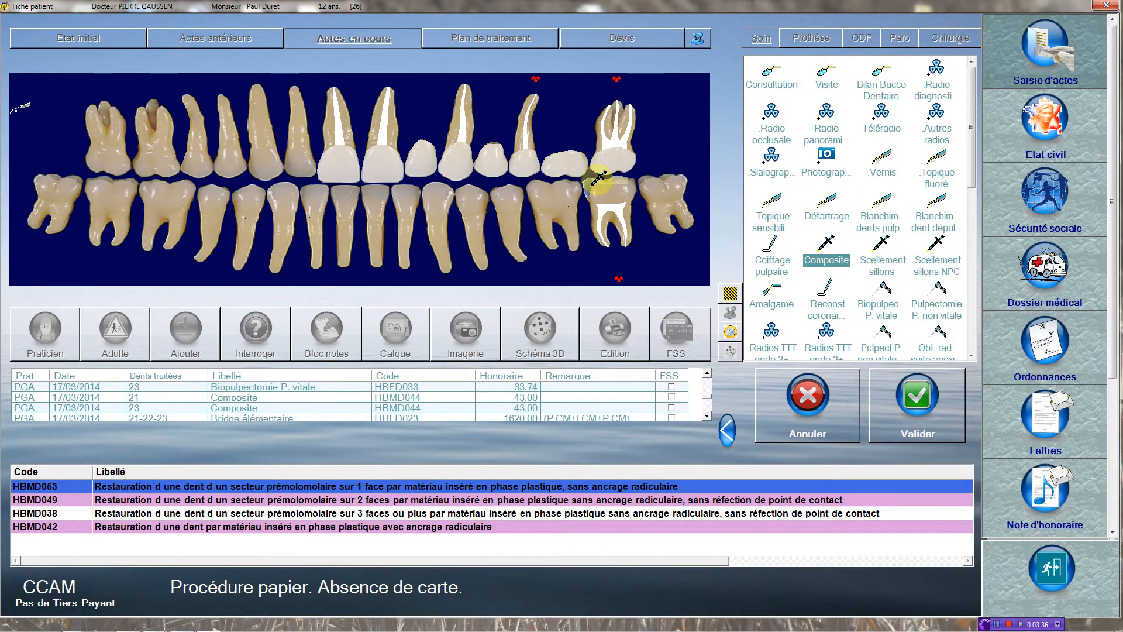
left_click(898, 417)
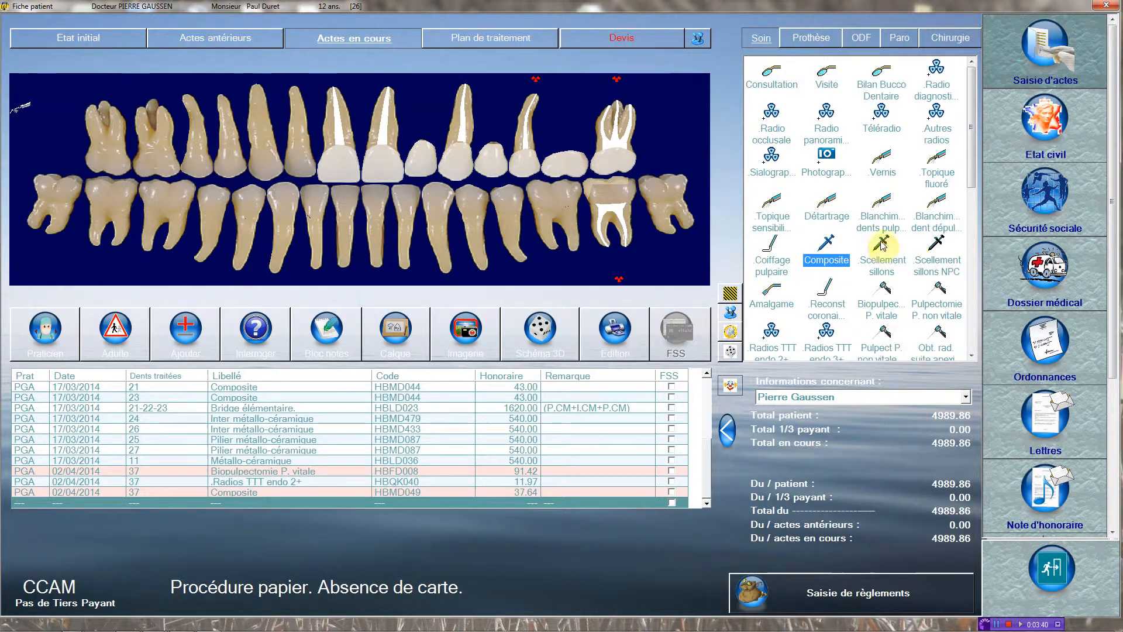
- Record a Bilan Bucco Dentaire with code BDC and choose to prepare its FSE (FSS) at a later time
left_click(881, 89)
left_click(687, 94)
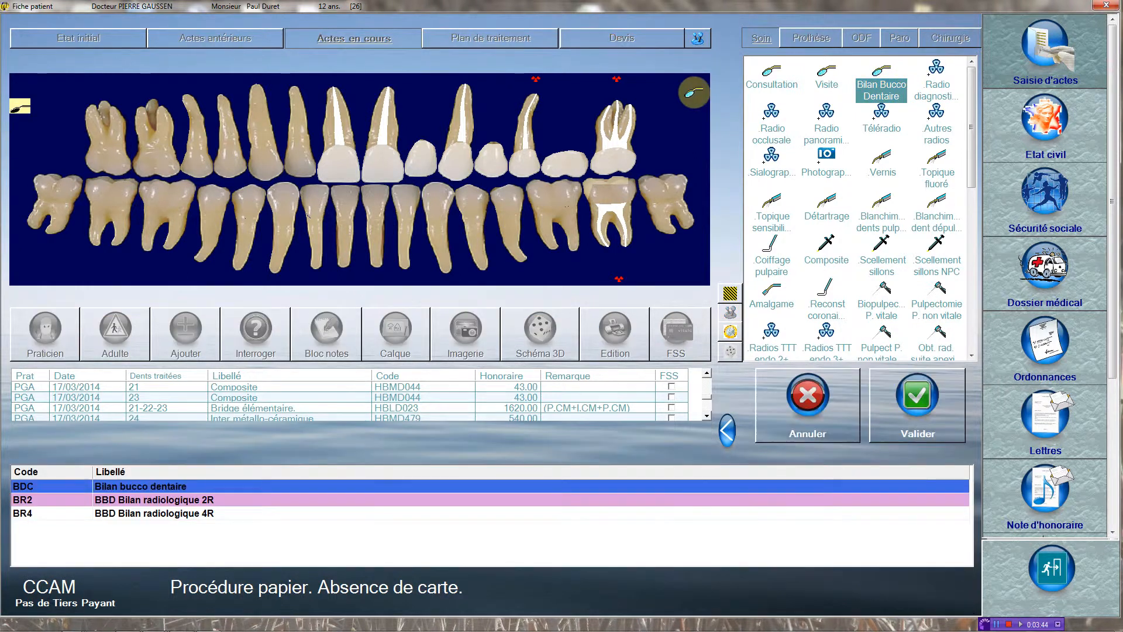
left_click(920, 391)
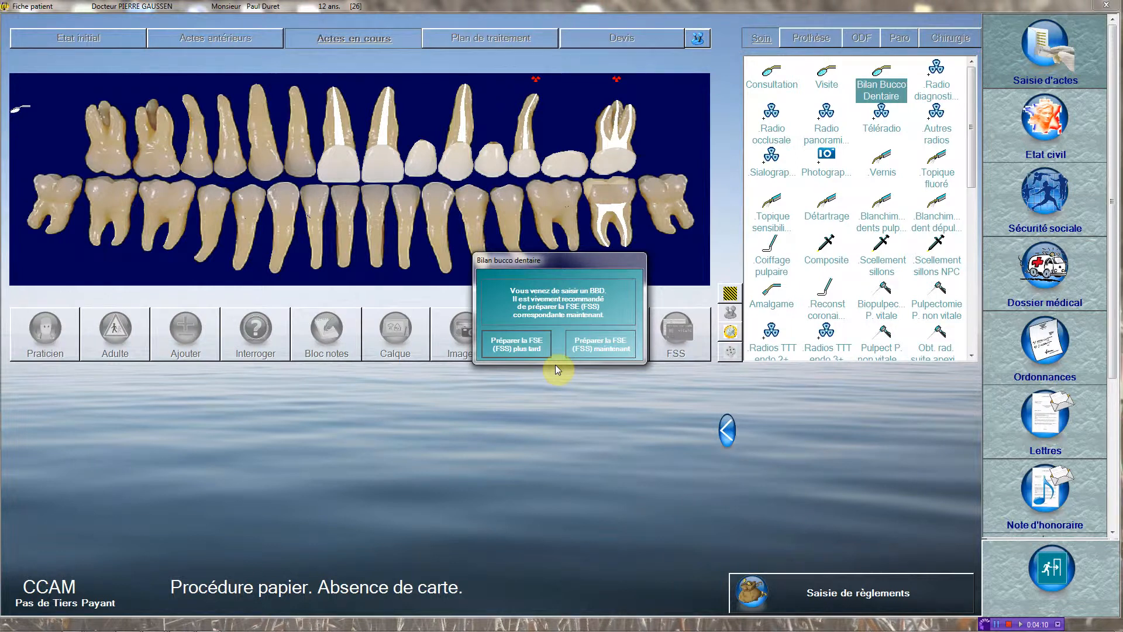
left_click(532, 344)
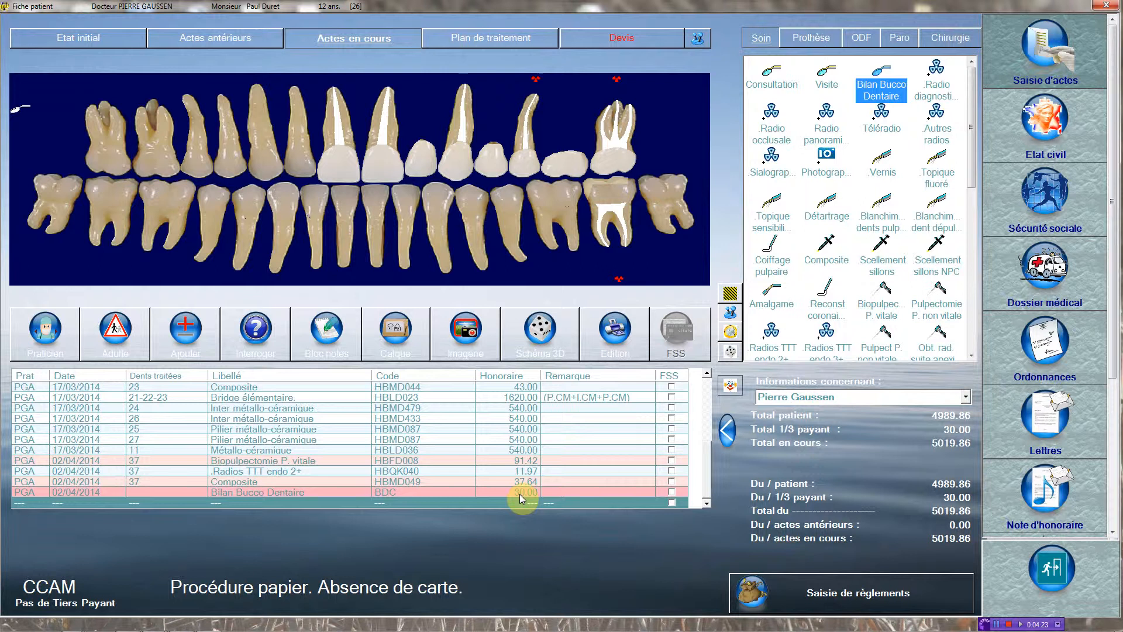
- Record a single-tooth Scellement sillons (HBBD005) on tooth 46 and mark it as an act following the BBD
left_click(881, 251)
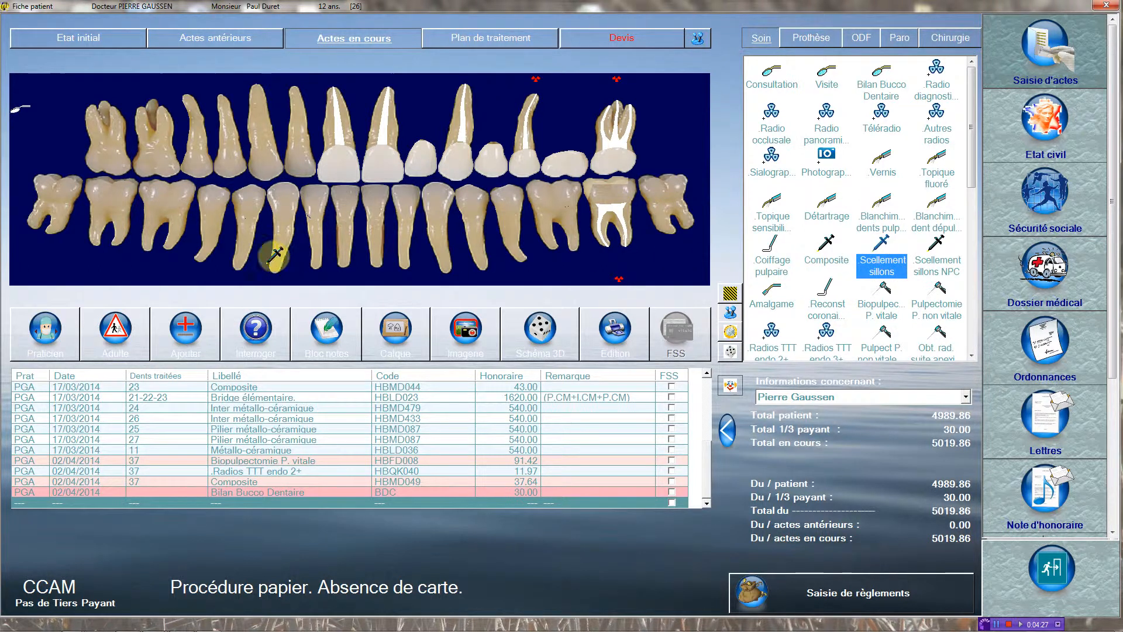
left_click(175, 186)
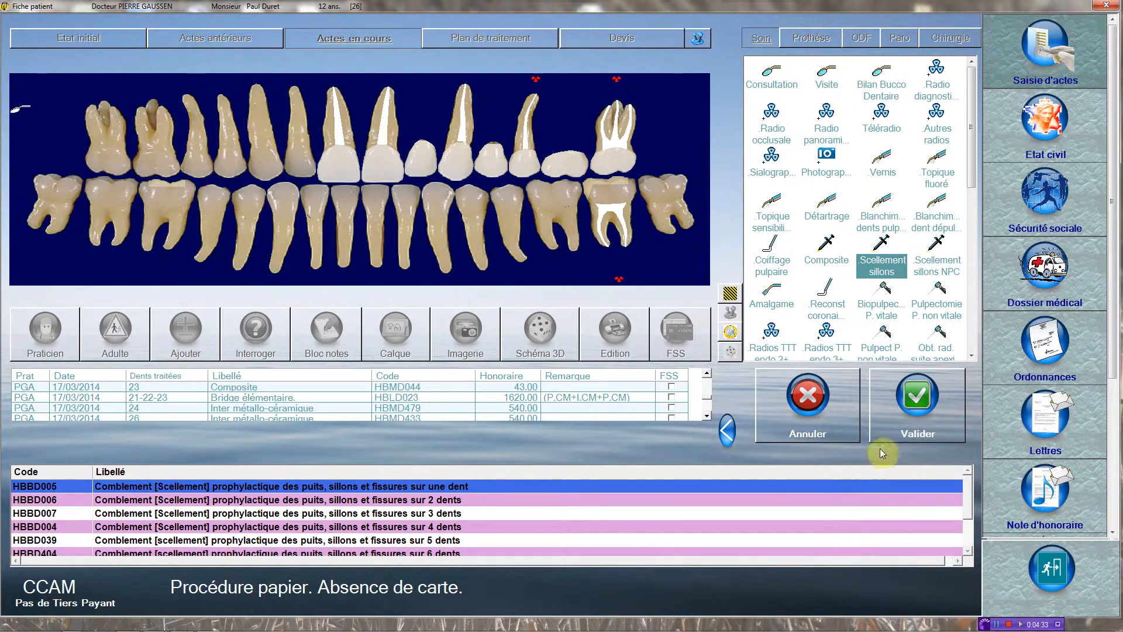
left_click(918, 427)
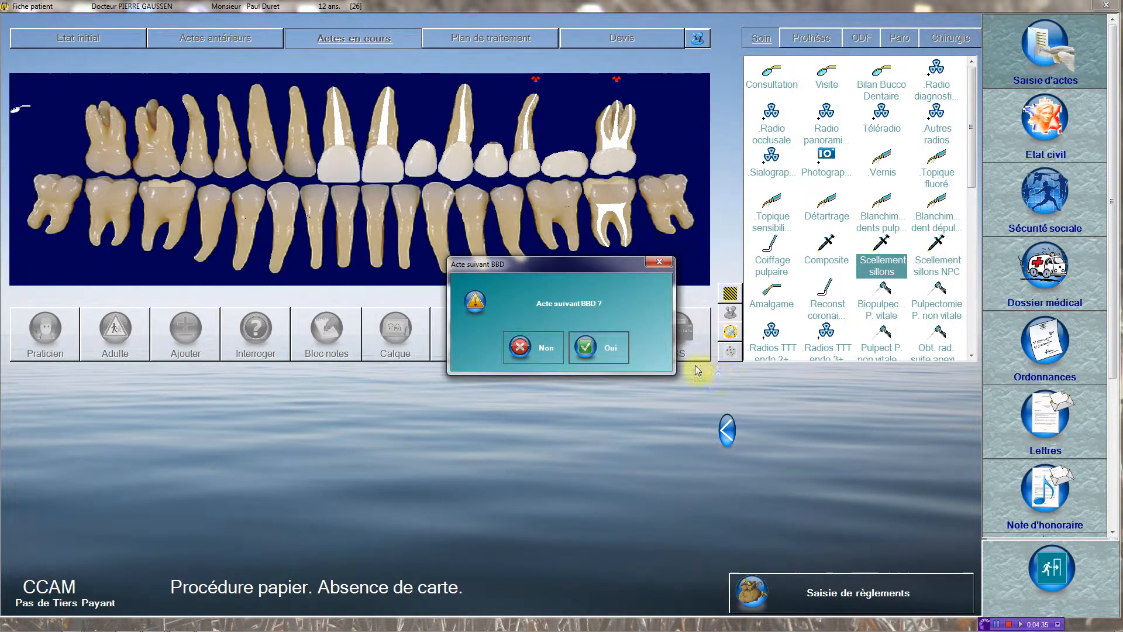
left_click(588, 349)
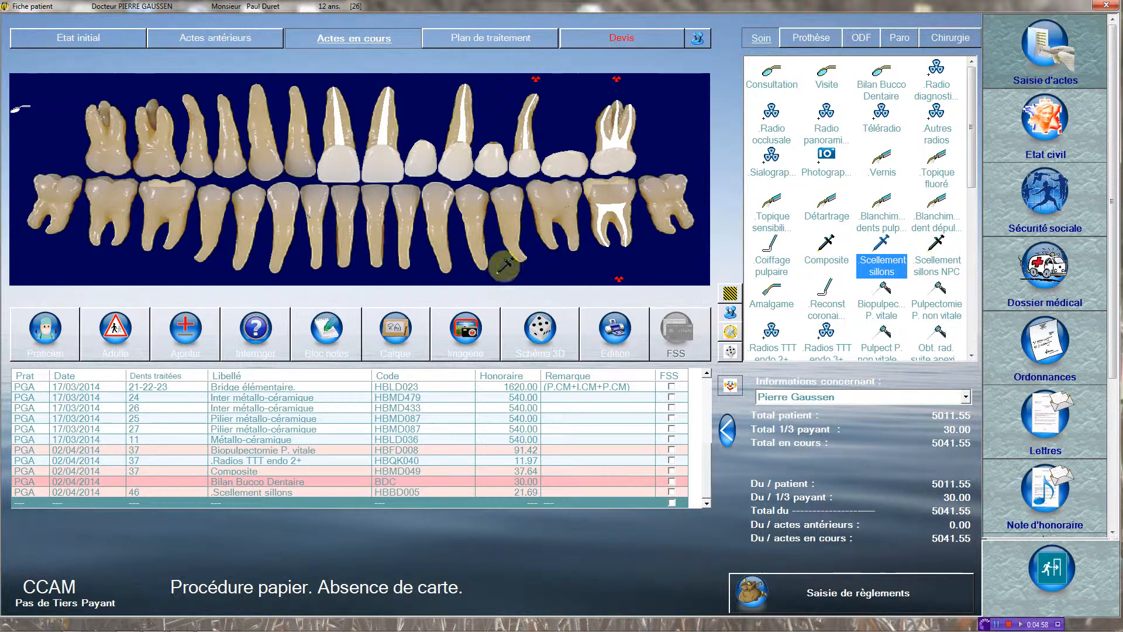
- Record a non-reimbursed Scellement sillons NPC on tooth 45 with the single-tooth code HBBD005
left_click(936, 244)
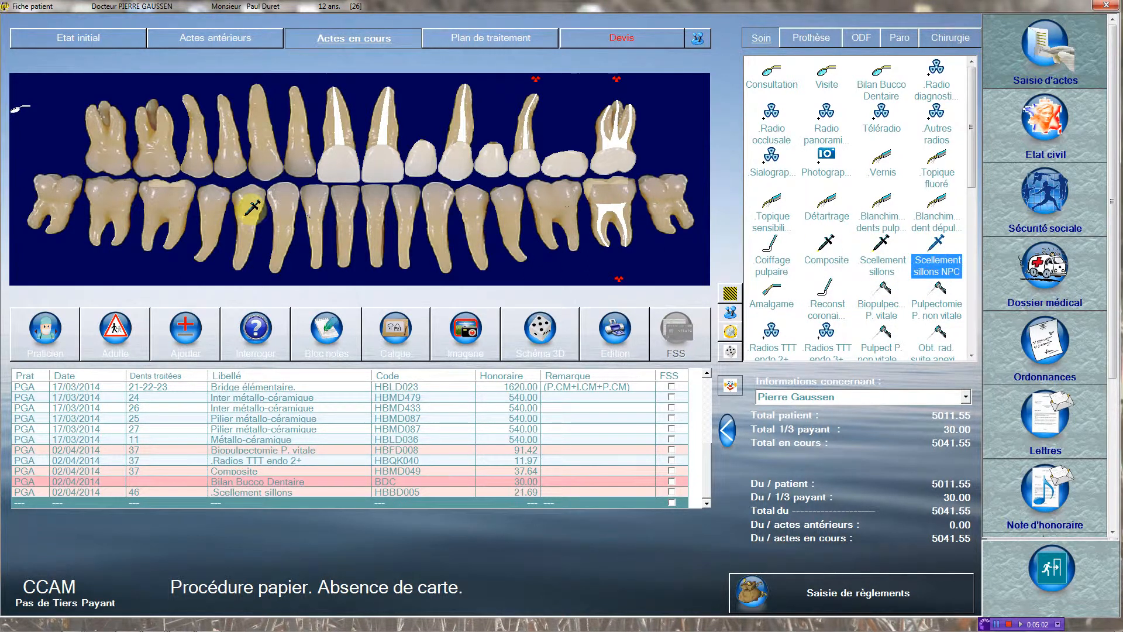
left_click(221, 178)
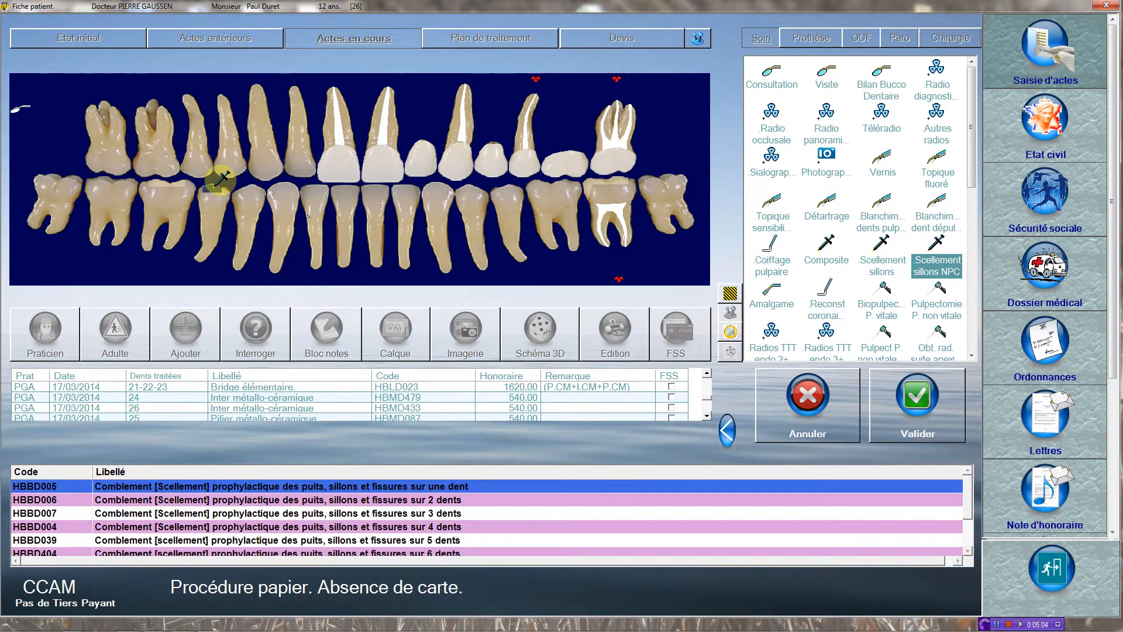
left_click(940, 440)
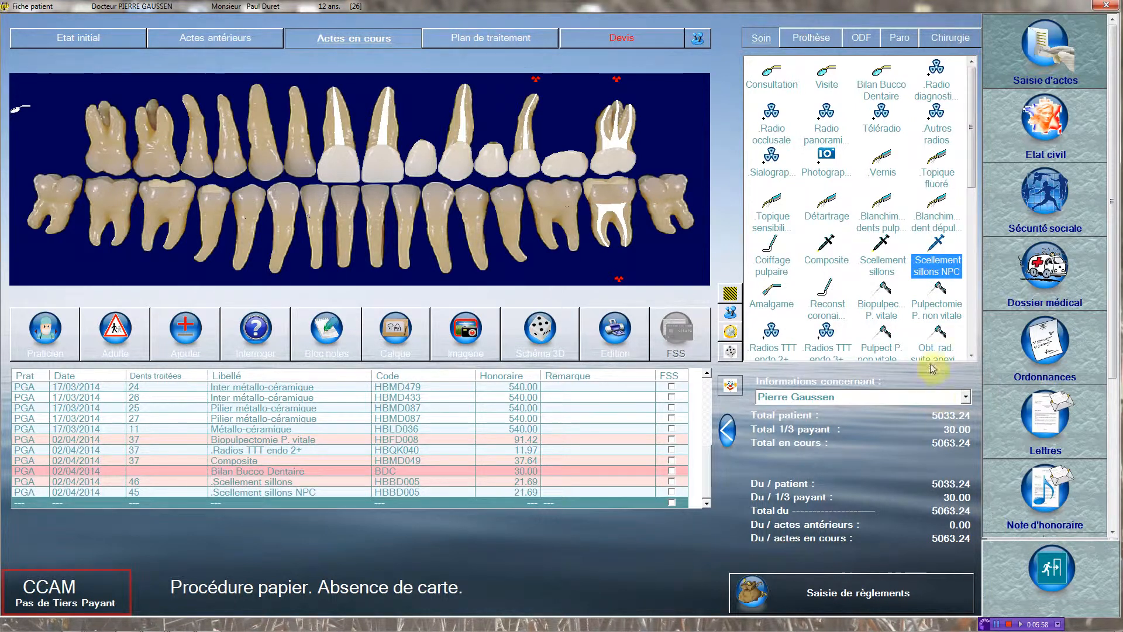
- Record the ODF act TTT/disp fixe total/2 arcades with 02/04/2014 as the prior agreement request date
left_click(865, 38)
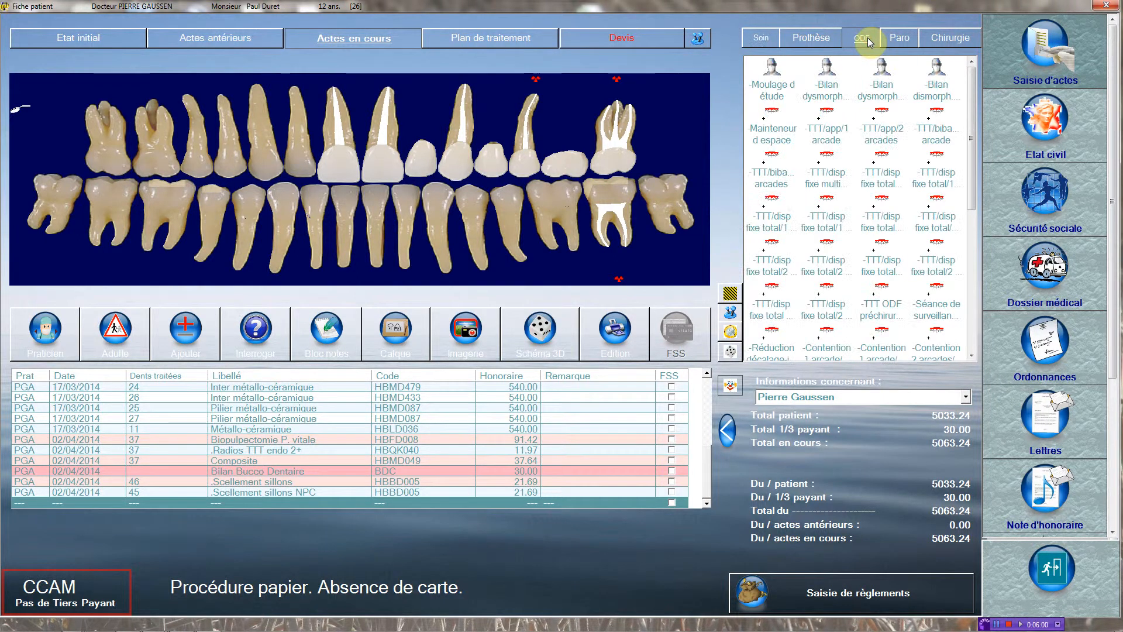
left_click(881, 210)
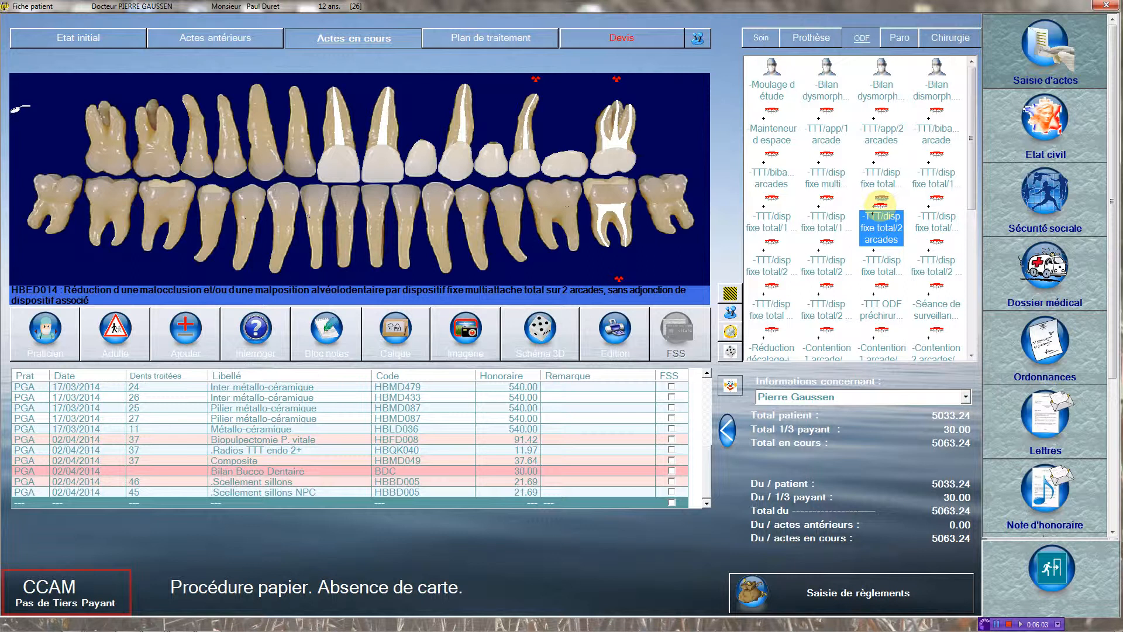
double_click(882, 205)
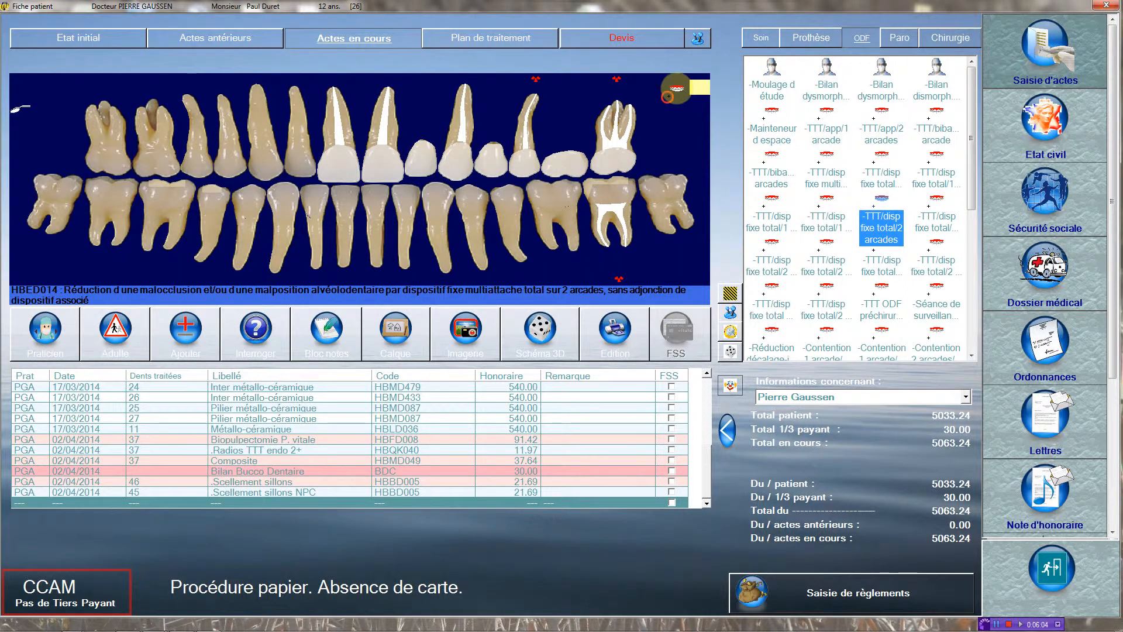
left_click(566, 321)
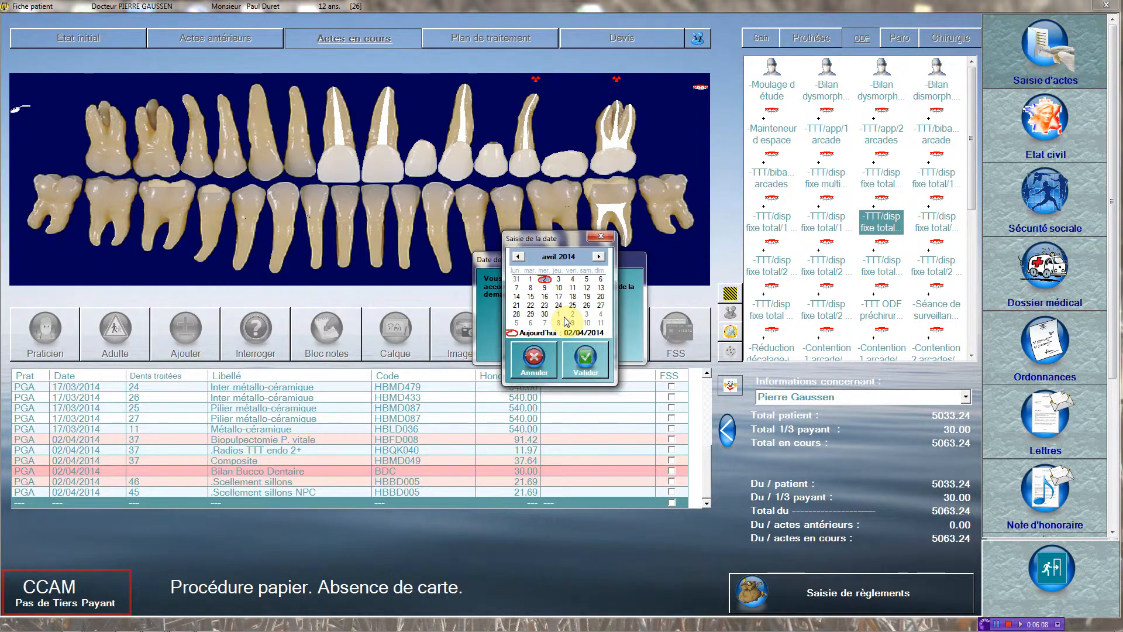
left_click(586, 358)
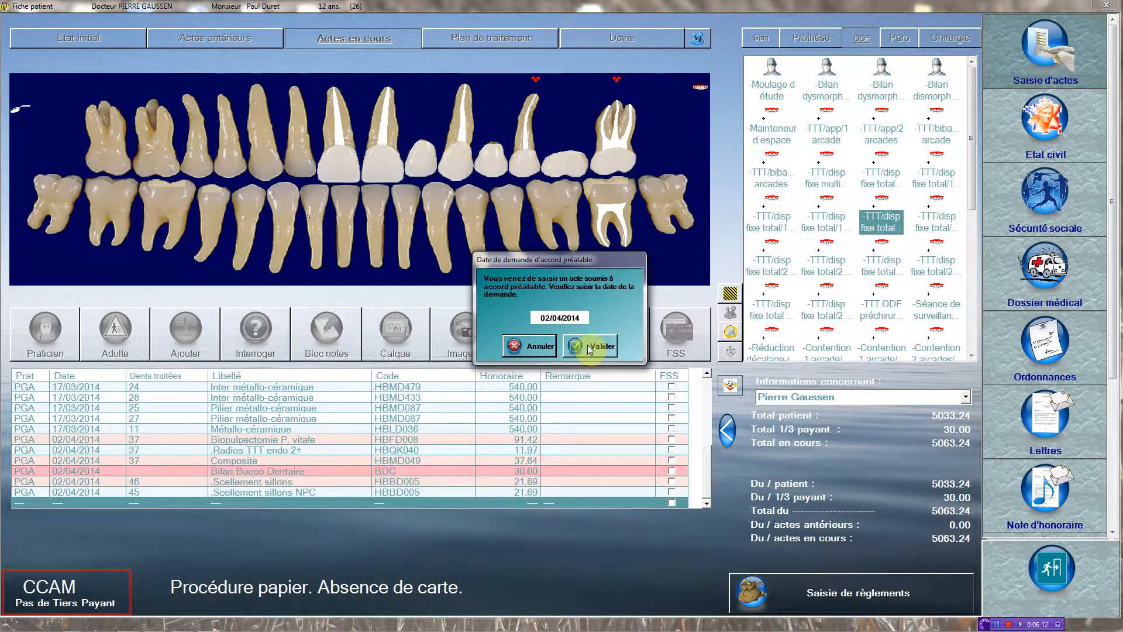
left_click(588, 346)
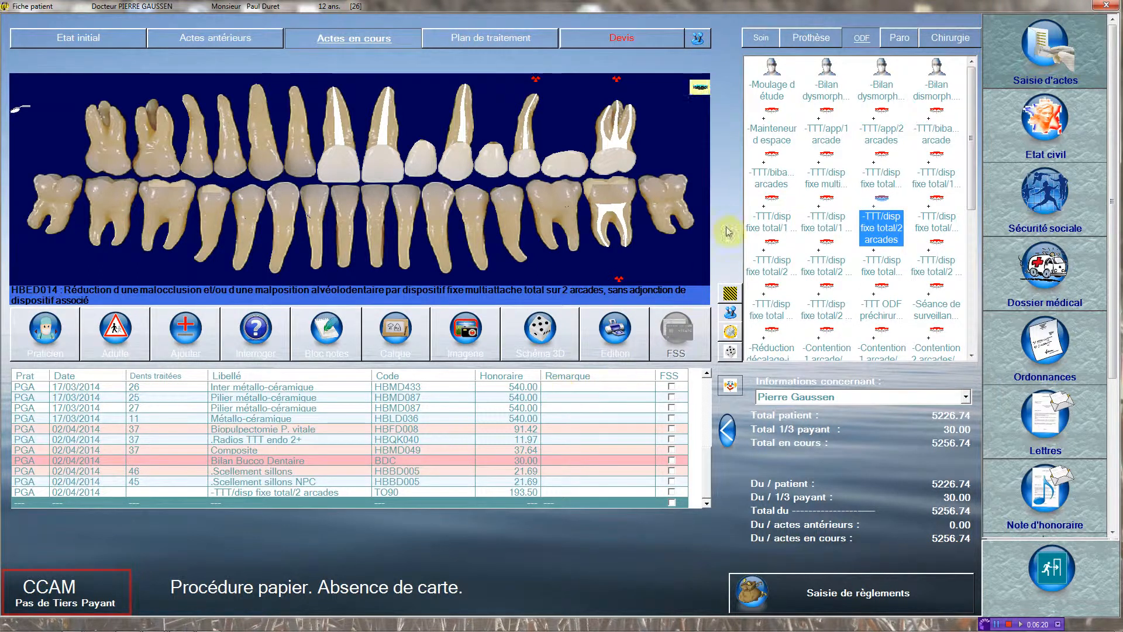
- Record a Radio panoramique (HBQK002) from the care acts without marking it as an act following the BBD
left_click(770, 38)
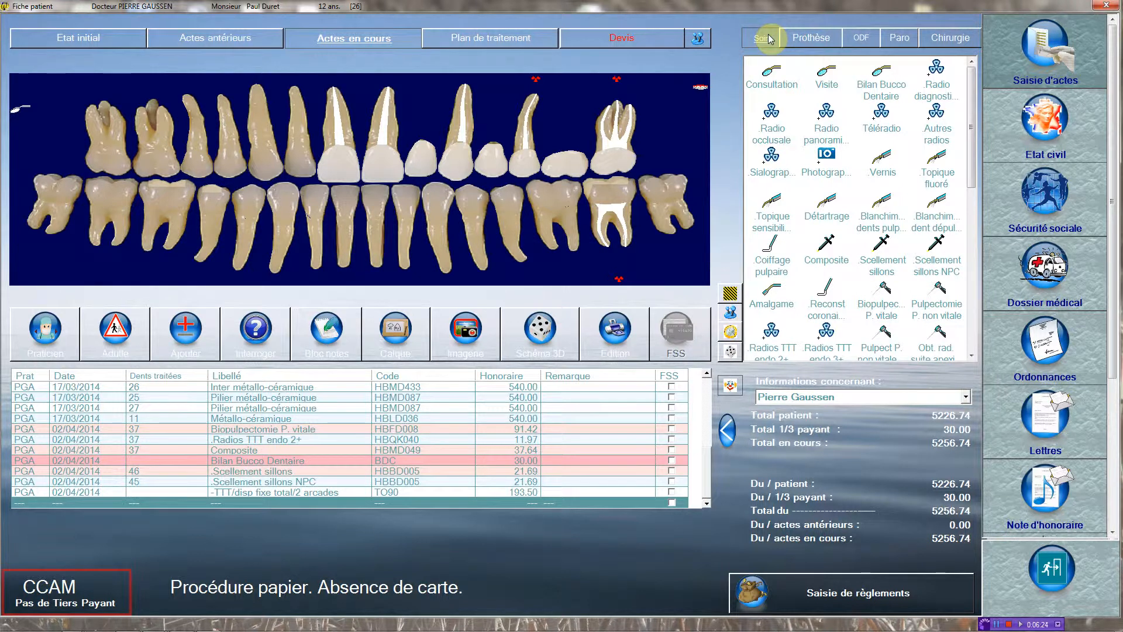
left_click(936, 76)
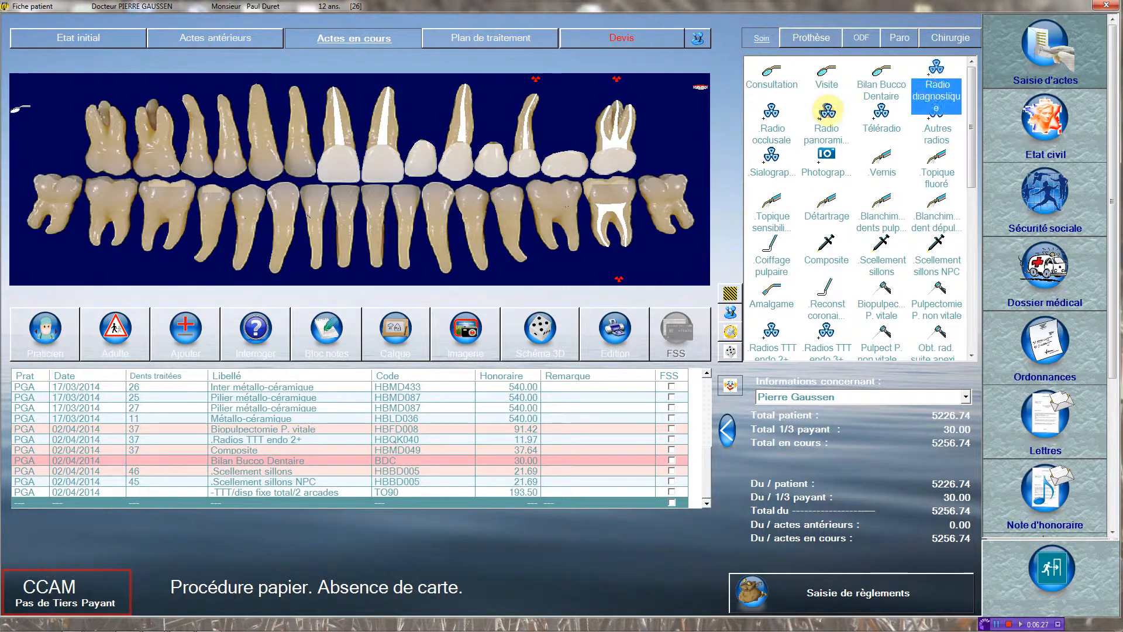
left_click(827, 110)
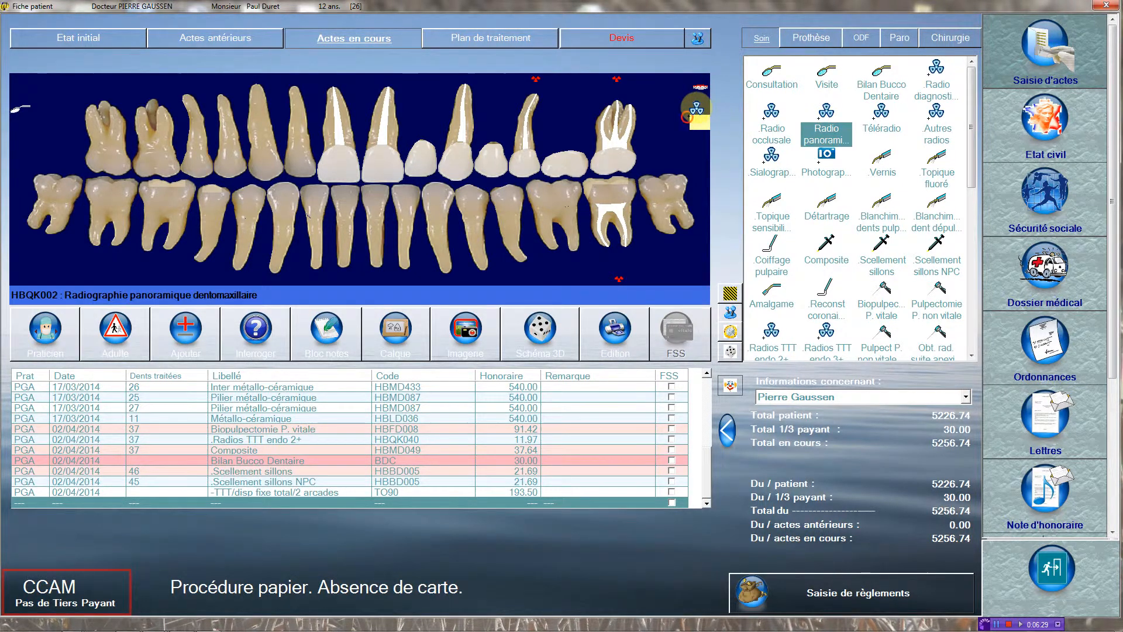
left_click(686, 118)
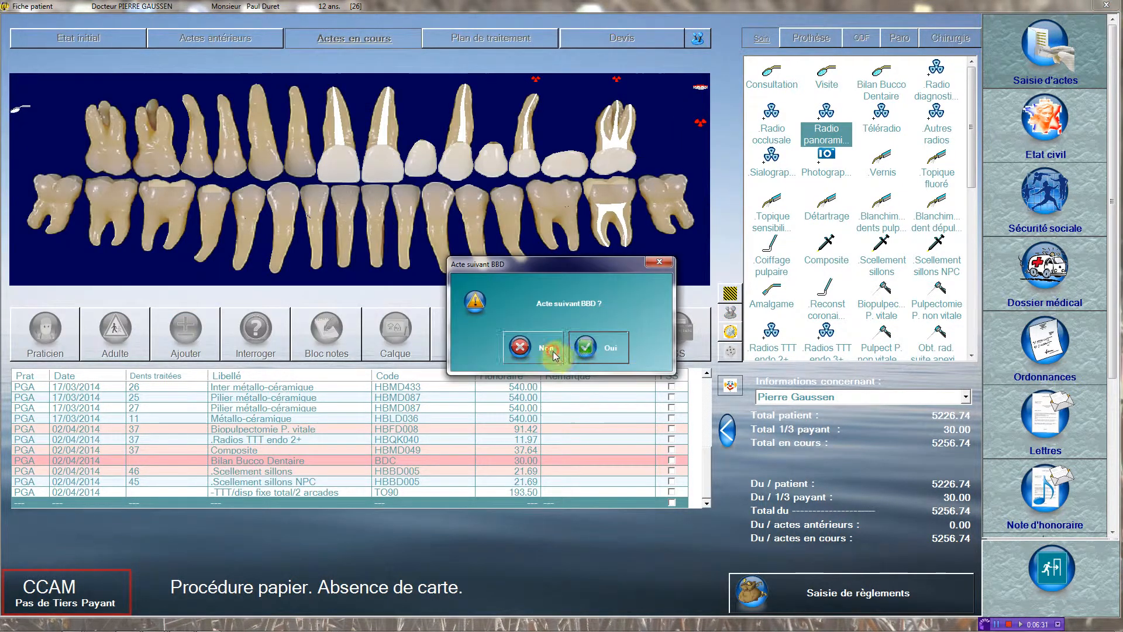
left_click(550, 349)
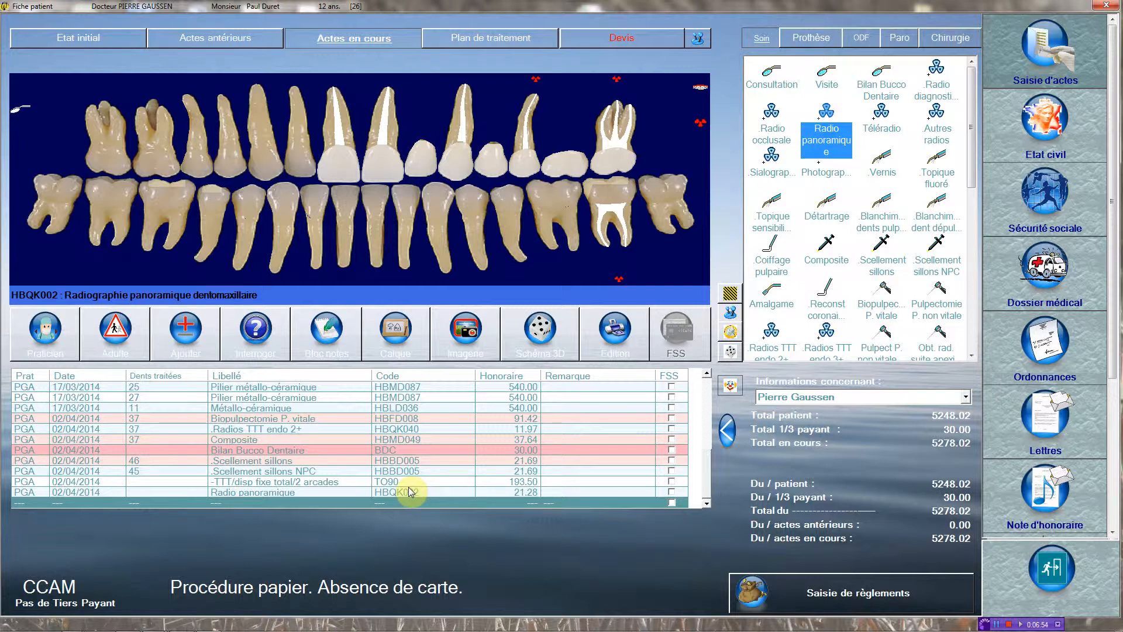
- Switch the patient record to the NGAP practitioner listed third among the practitioners
left_click(42, 332)
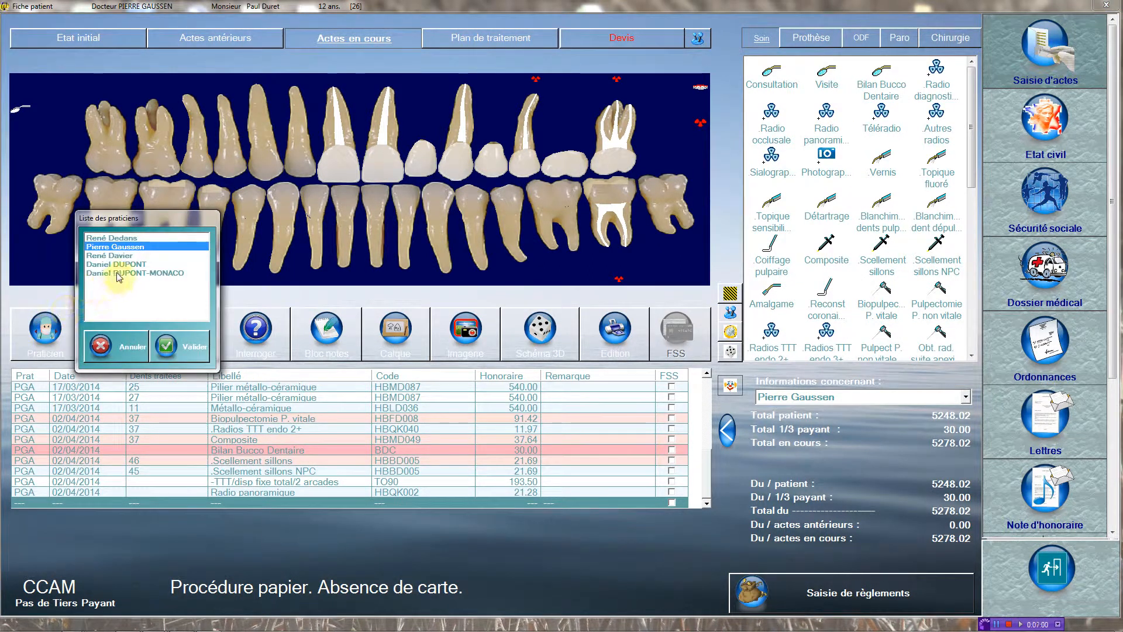
left_click(129, 255)
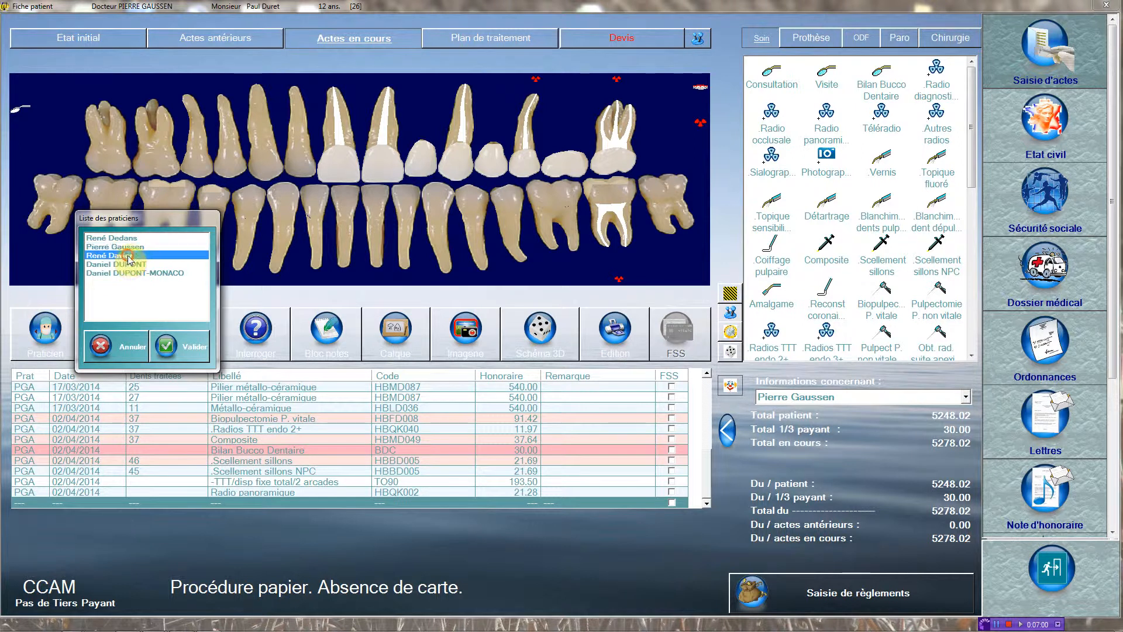
left_click(176, 346)
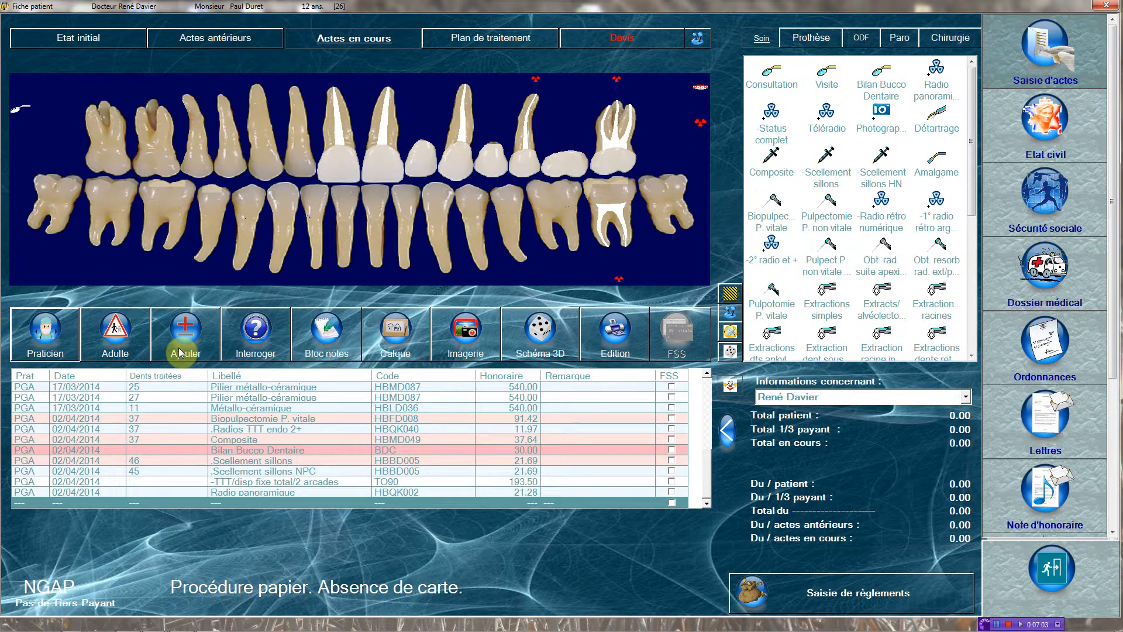
- Record the ODF act TTT/disp fixe total/2 arcades for the NGAP practitioner, with 02/04/2014 as the prior agreement request date
left_click(860, 39)
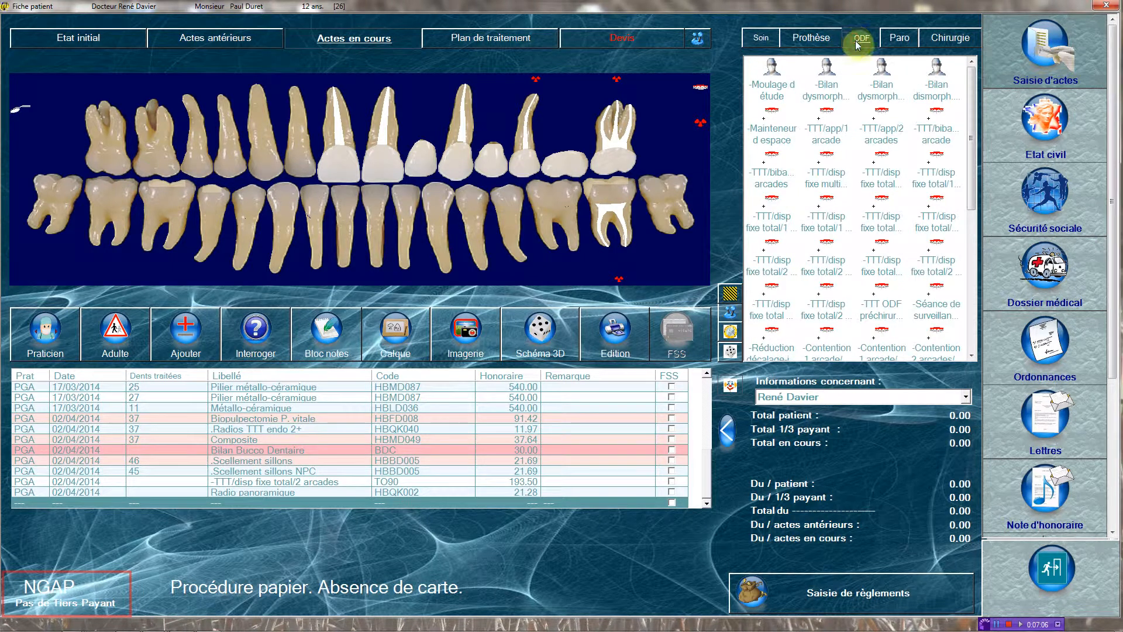
left_click(874, 233)
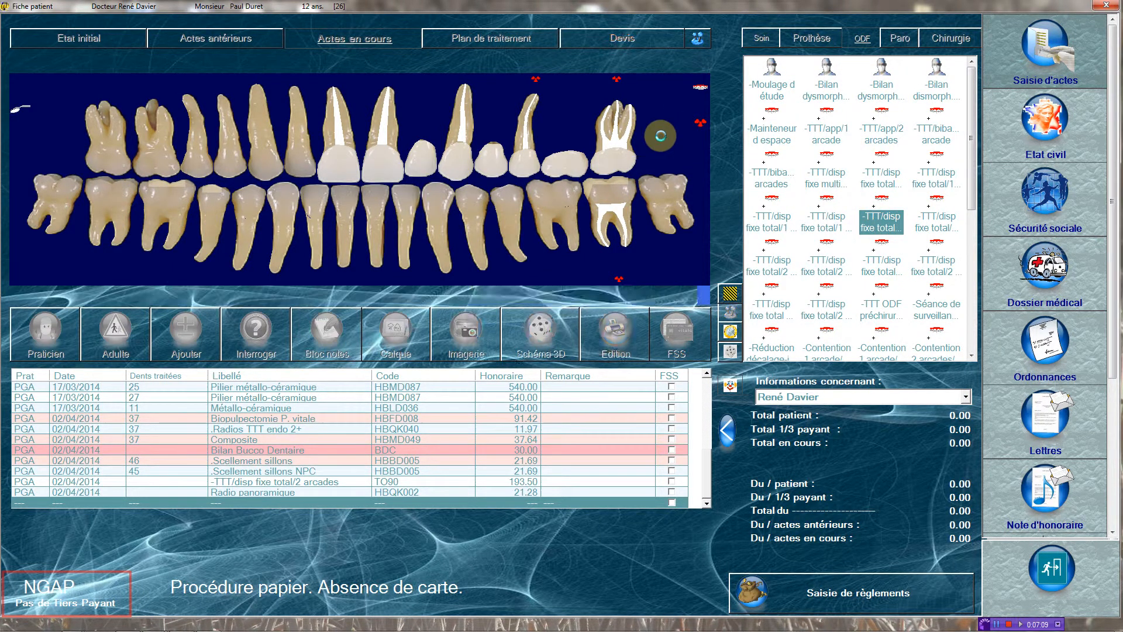
left_click(550, 317)
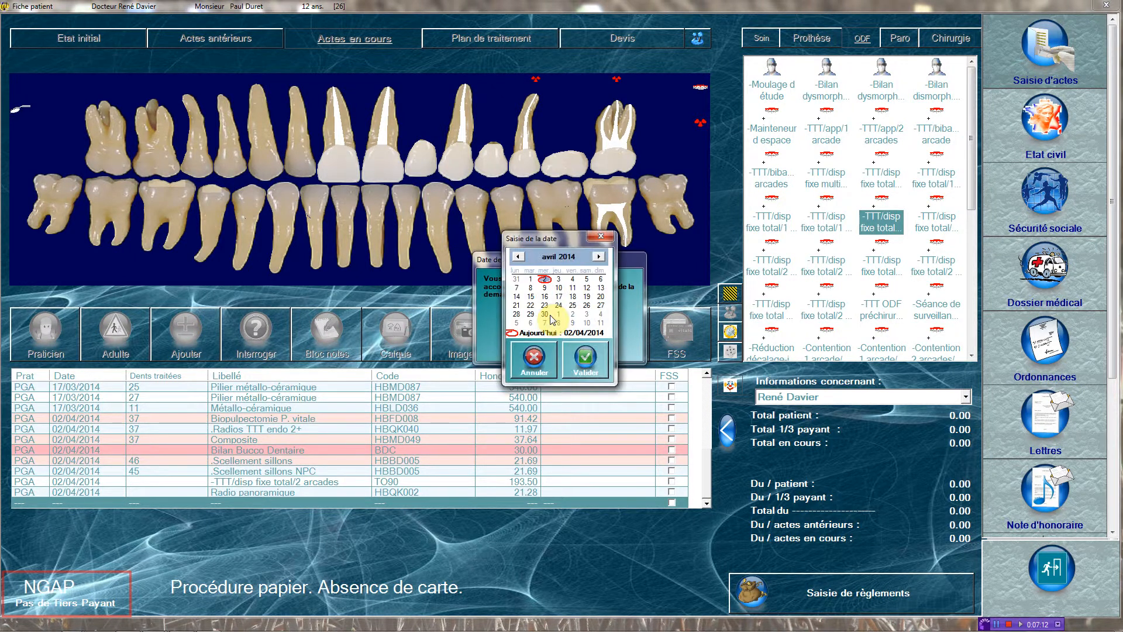
left_click(586, 362)
left_click(586, 346)
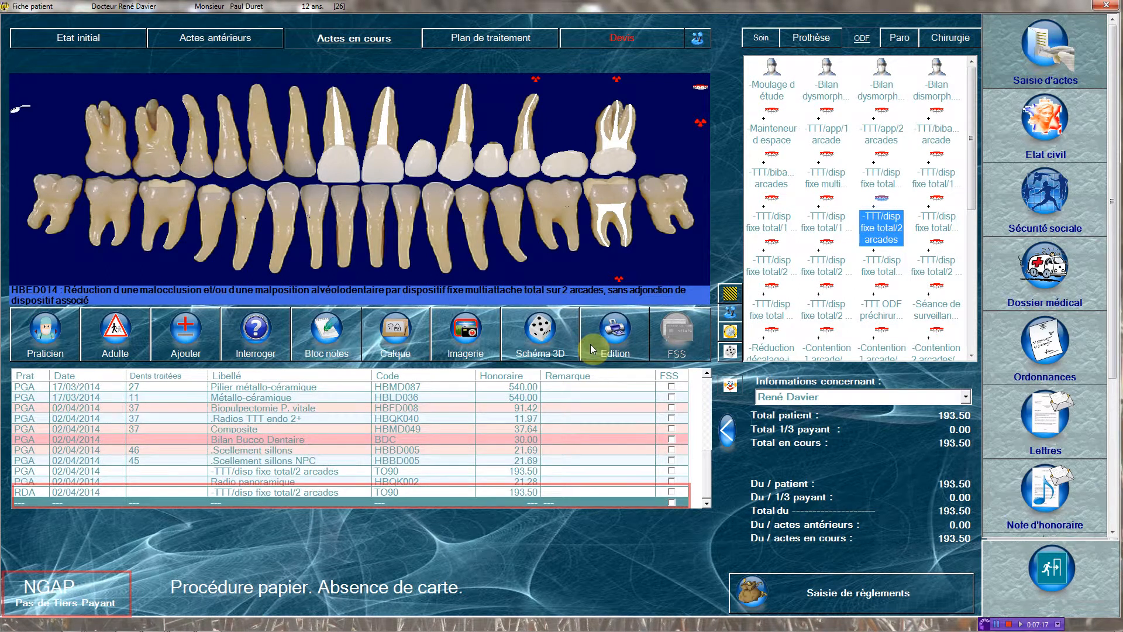
- Record a Radio panoramique for the NGAP practitioner and decline marking it as an act following the BBD
left_click(759, 39)
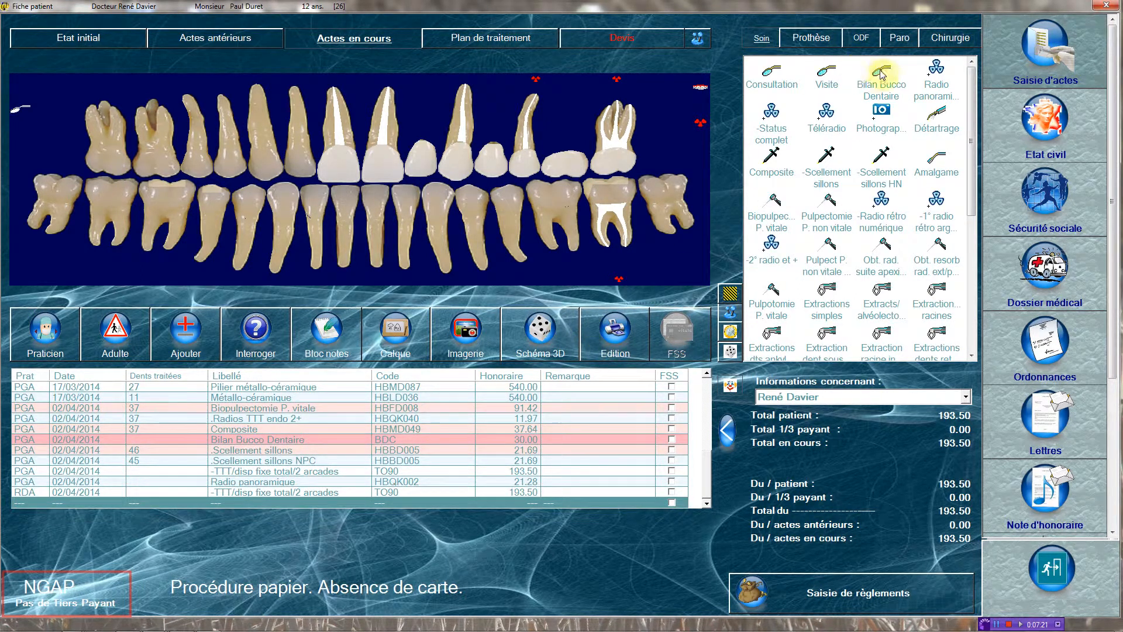
left_click_drag(936, 69, 655, 103)
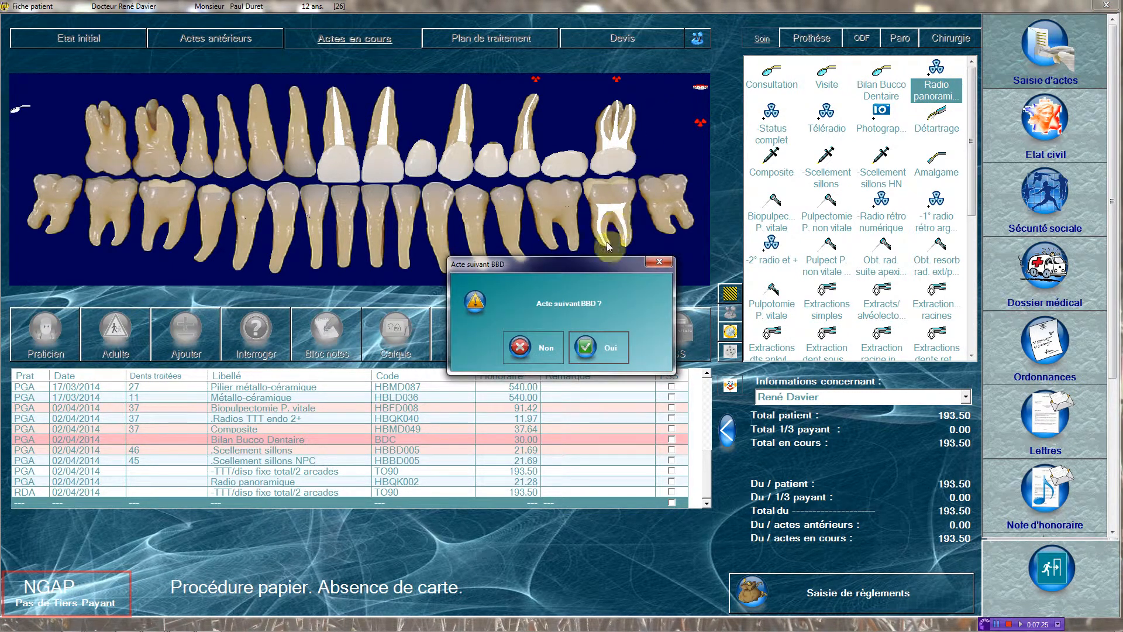
left_click(550, 351)
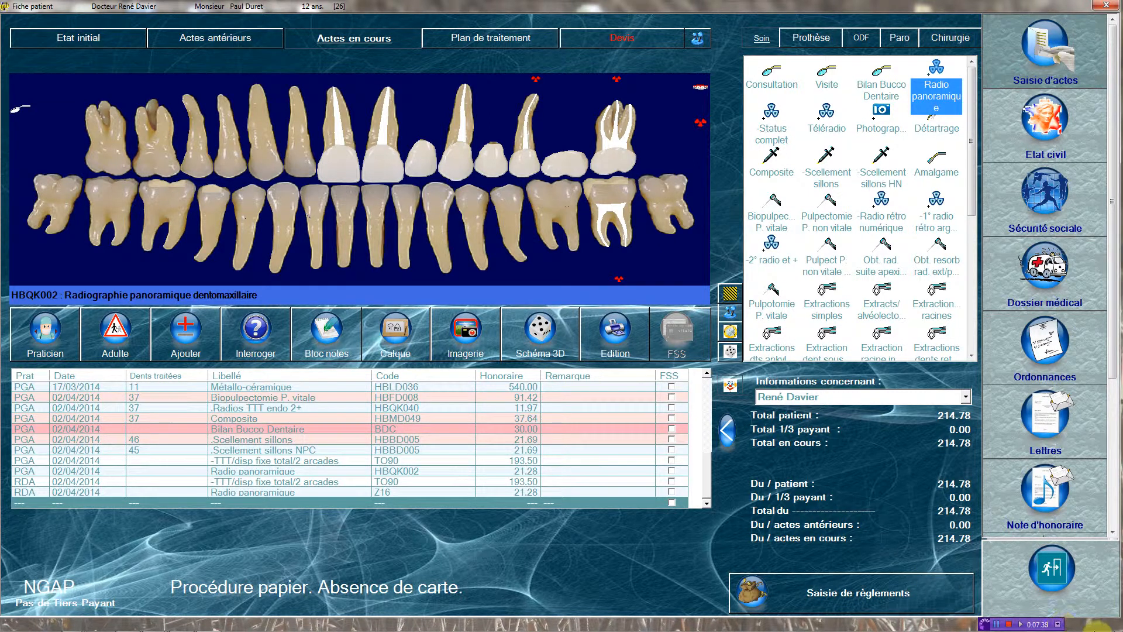
- Set the Windows system date to Sunday 6 April 2014
left_click(1091, 625)
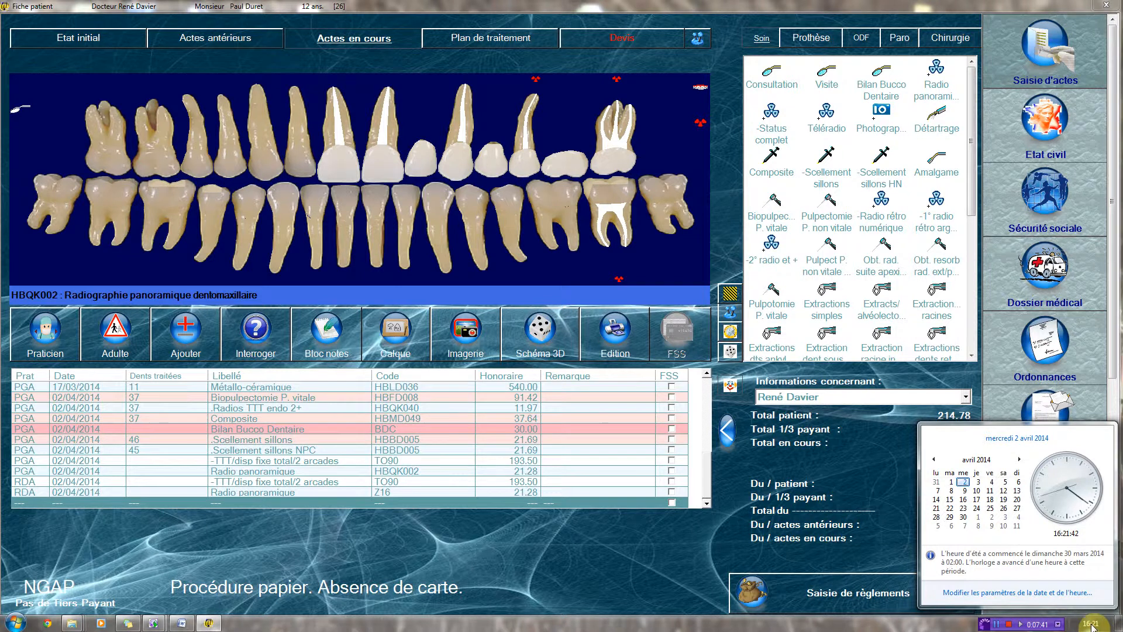
left_click(1018, 596)
left_click(290, 237)
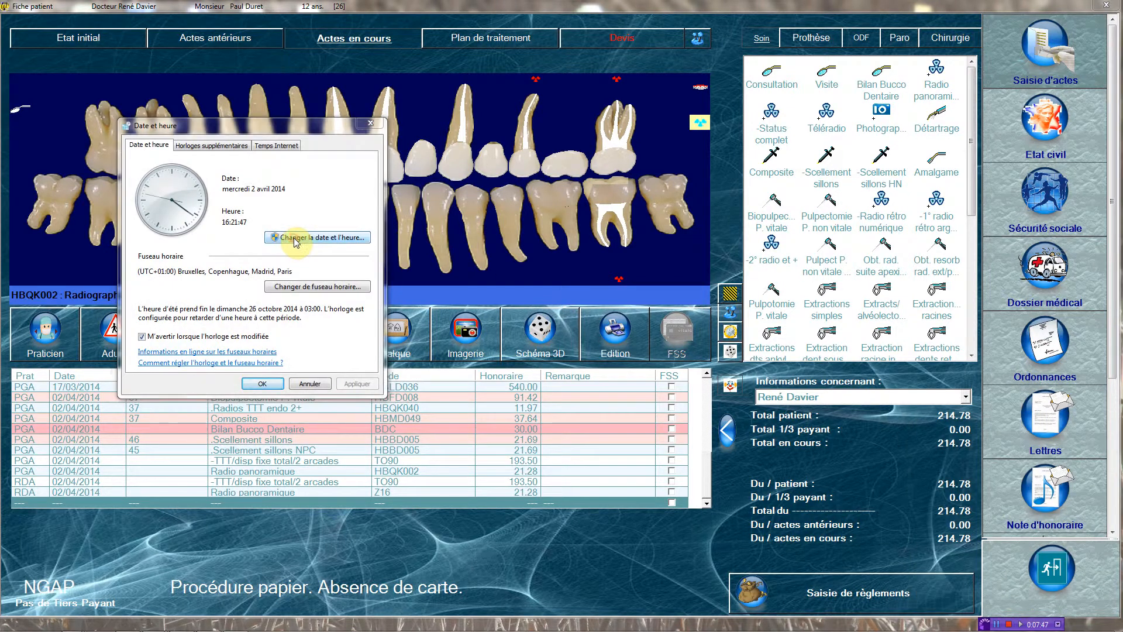
left_click(226, 225)
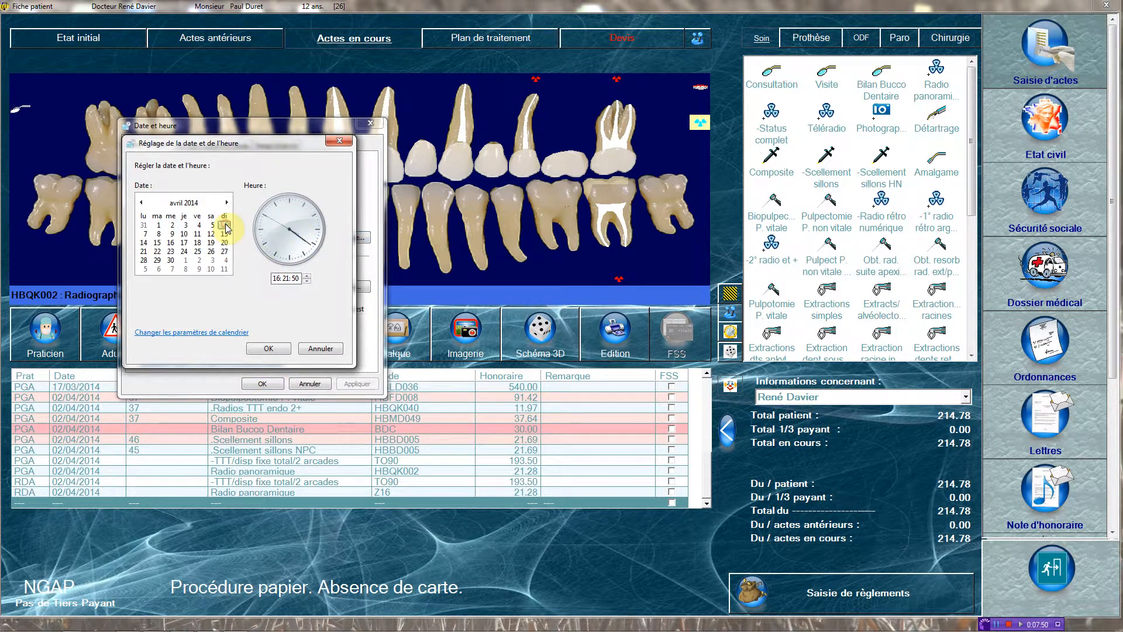
left_click(269, 349)
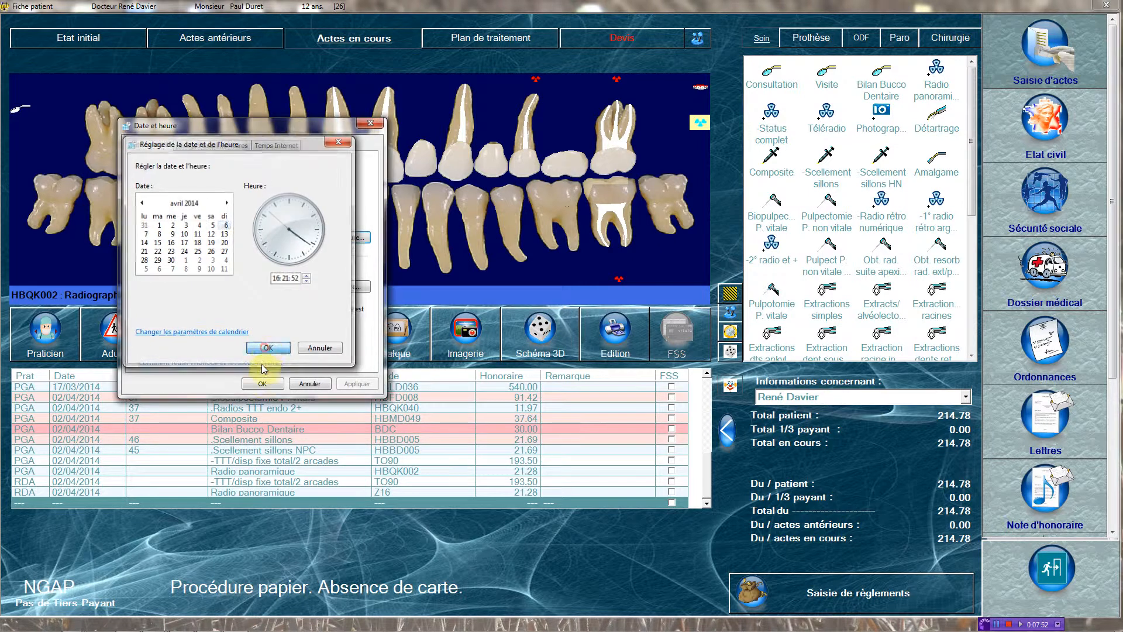
left_click(263, 386)
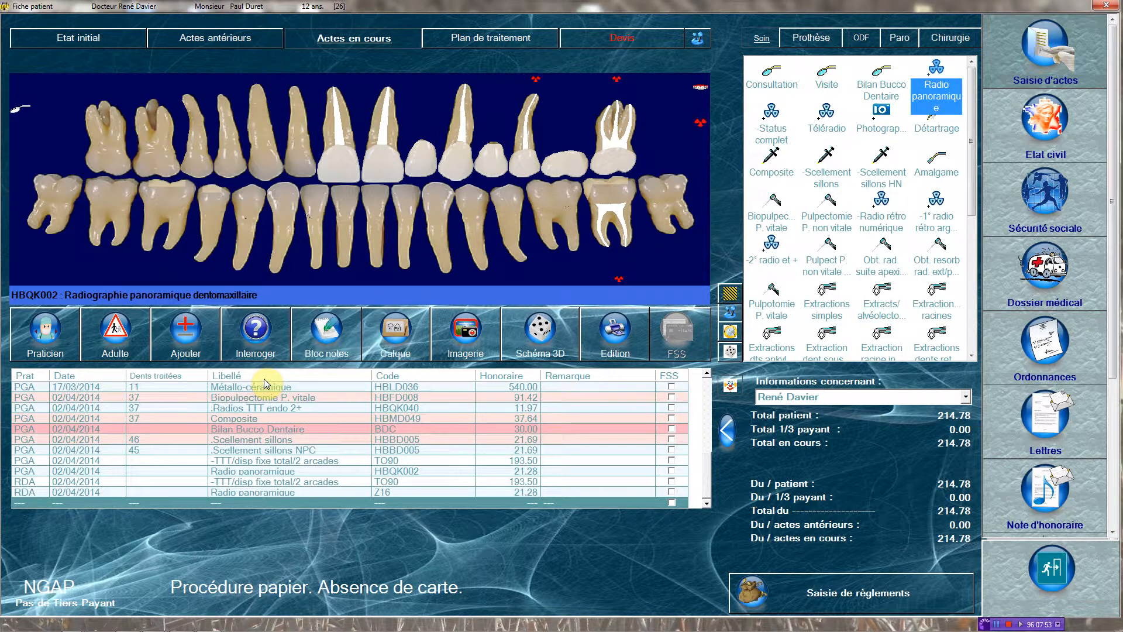
- Switch the patient record back to the CCAM practitioner listed second among the practitioners
left_click(69, 336)
left_click(141, 248)
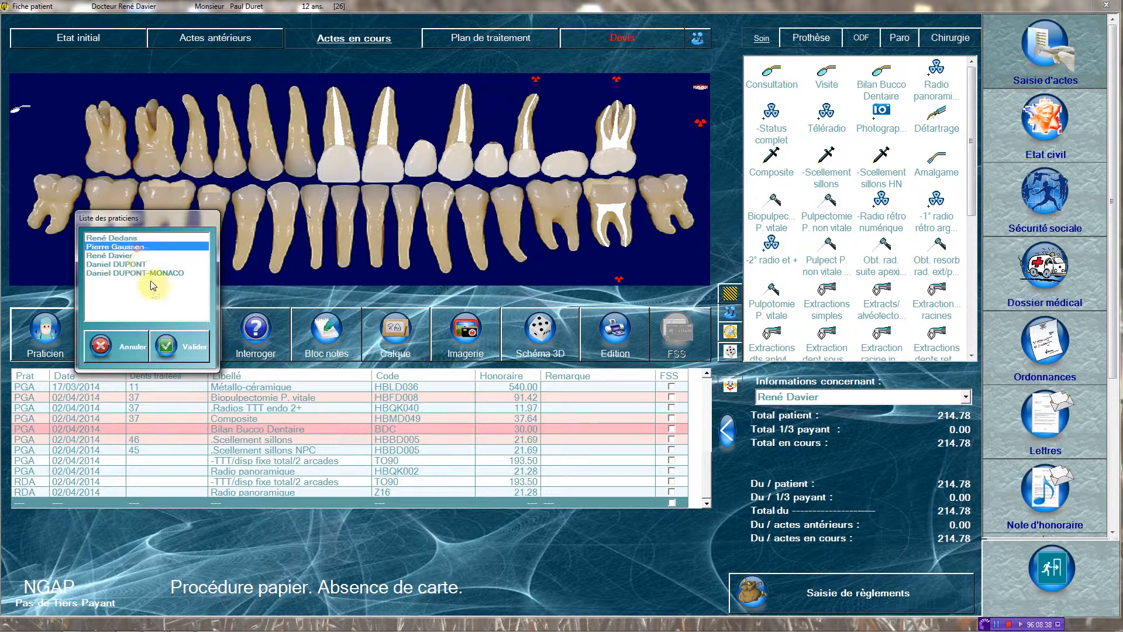
left_click(191, 350)
left_click(189, 348)
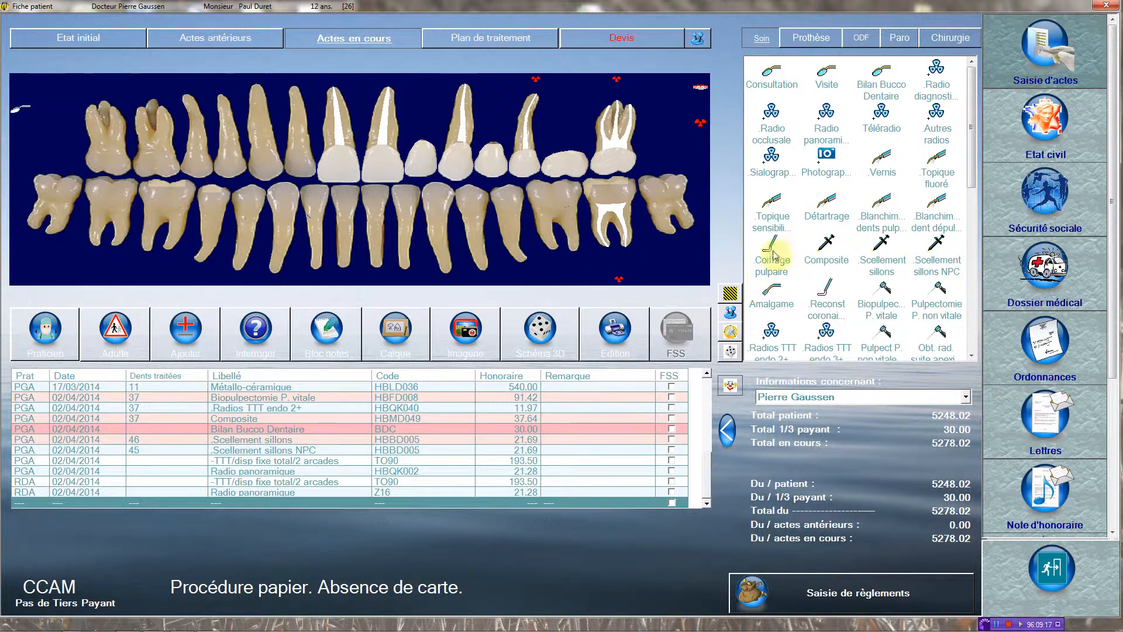
- Record a two-surface Composite (HBMD049) on tooth 15, accepting the Sunday supplement and marking it as an act following the BBD
left_click(819, 251)
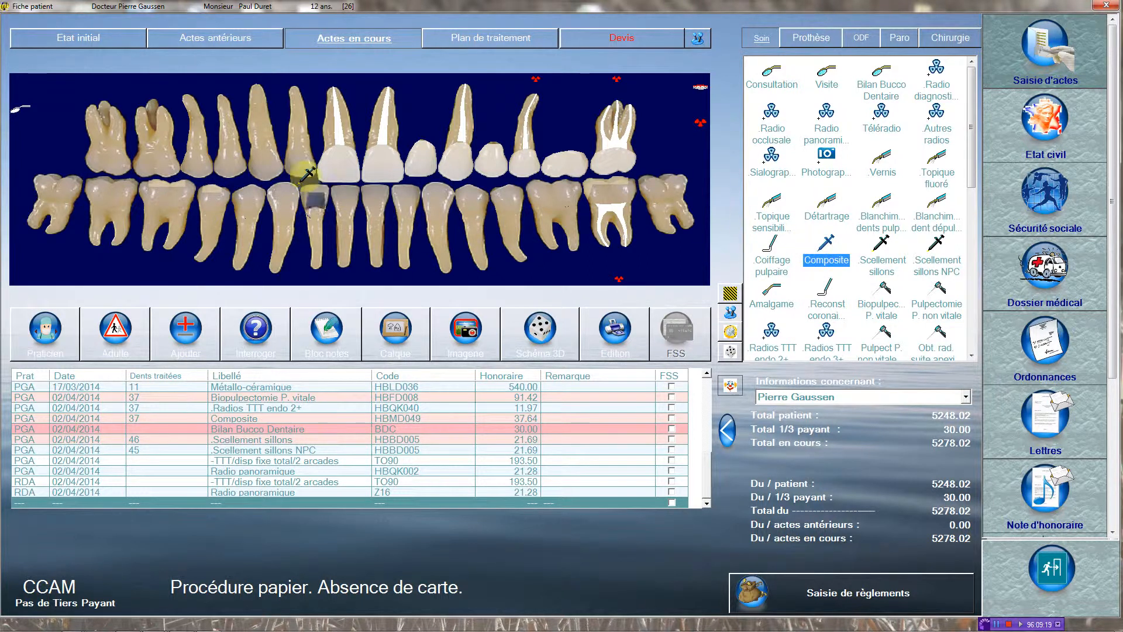
left_click(209, 161)
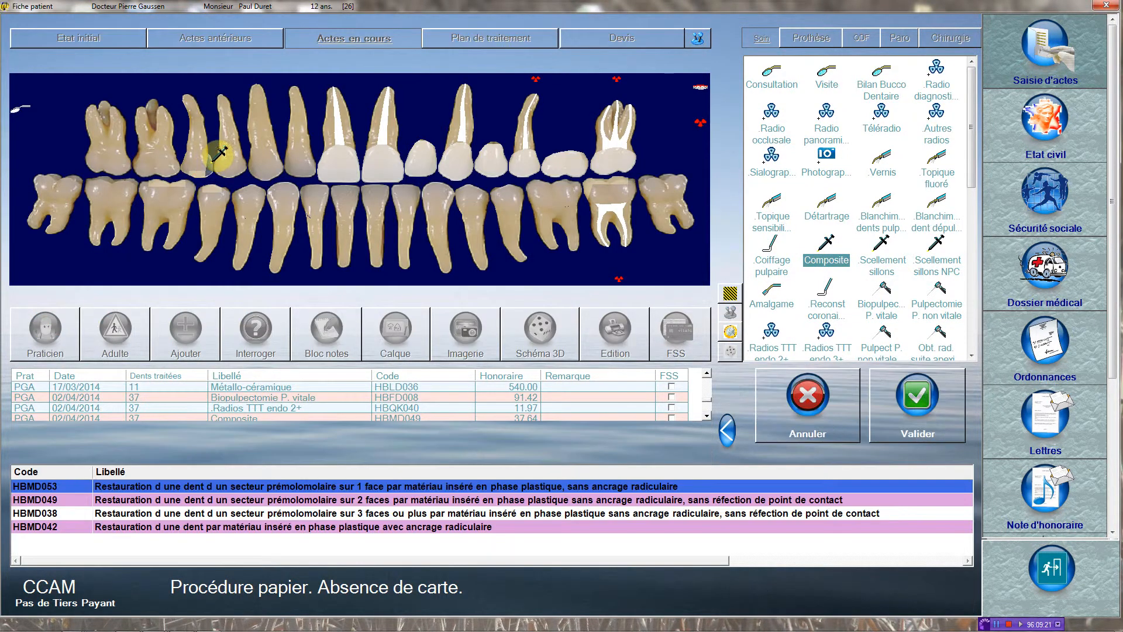
left_click(926, 402)
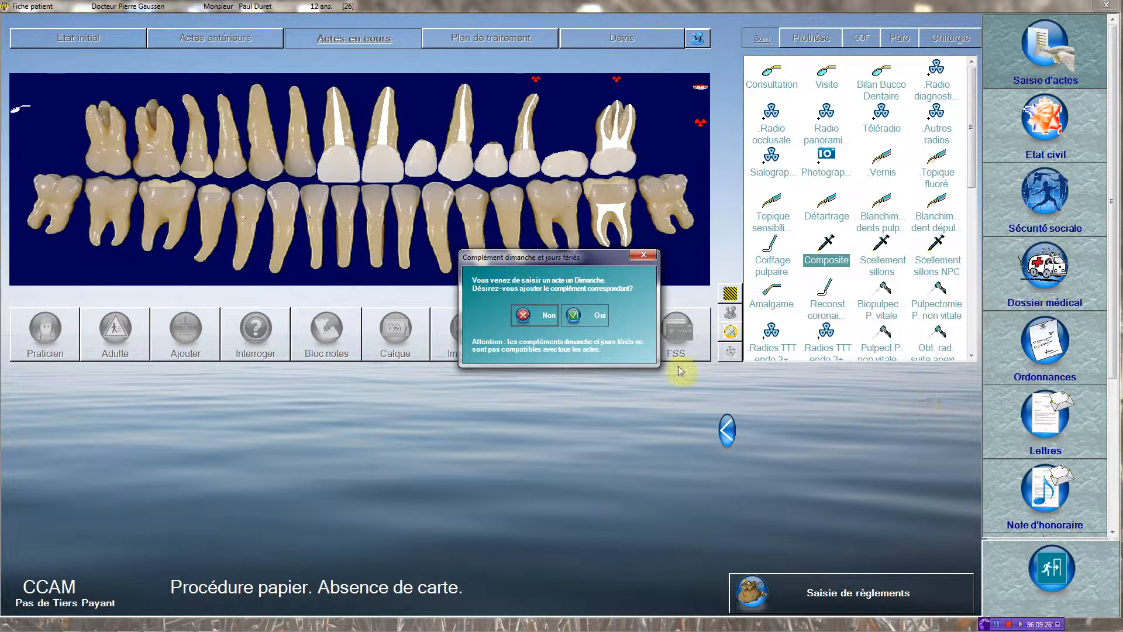
left_click(583, 311)
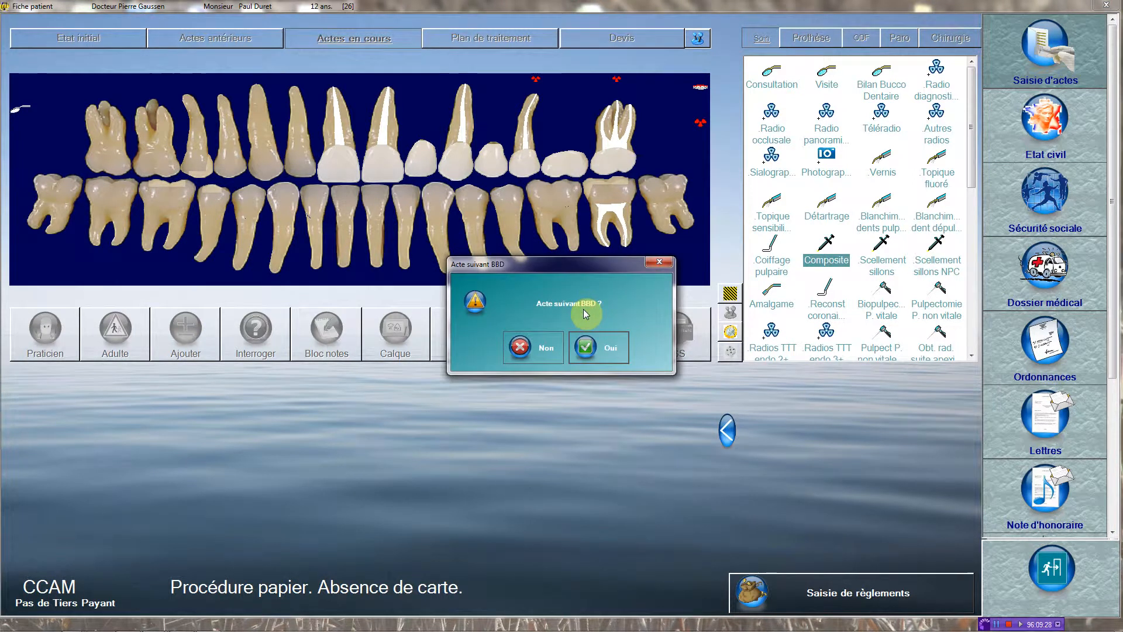
left_click(603, 349)
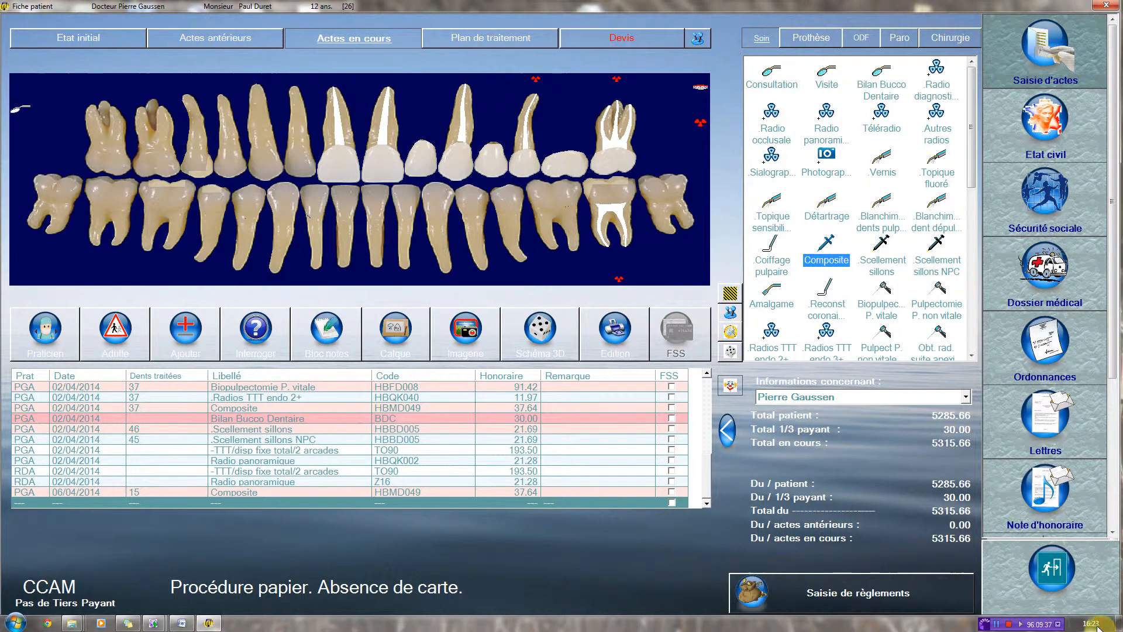
- Set the Windows system date back to Wednesday 2 April 2014
left_click(1091, 624)
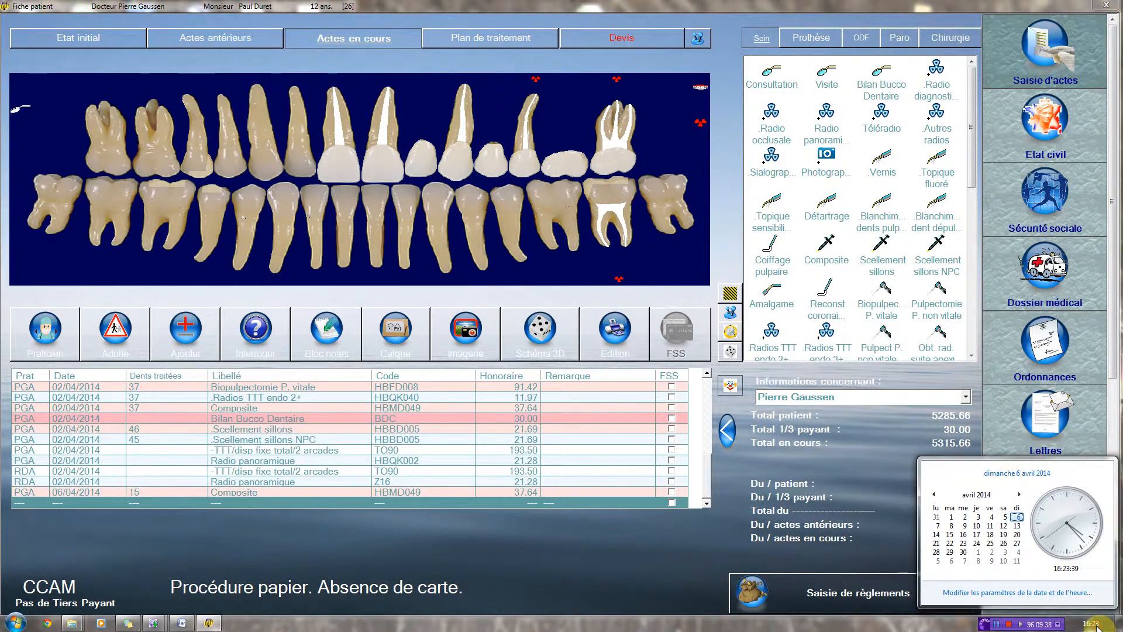
left_click(1071, 593)
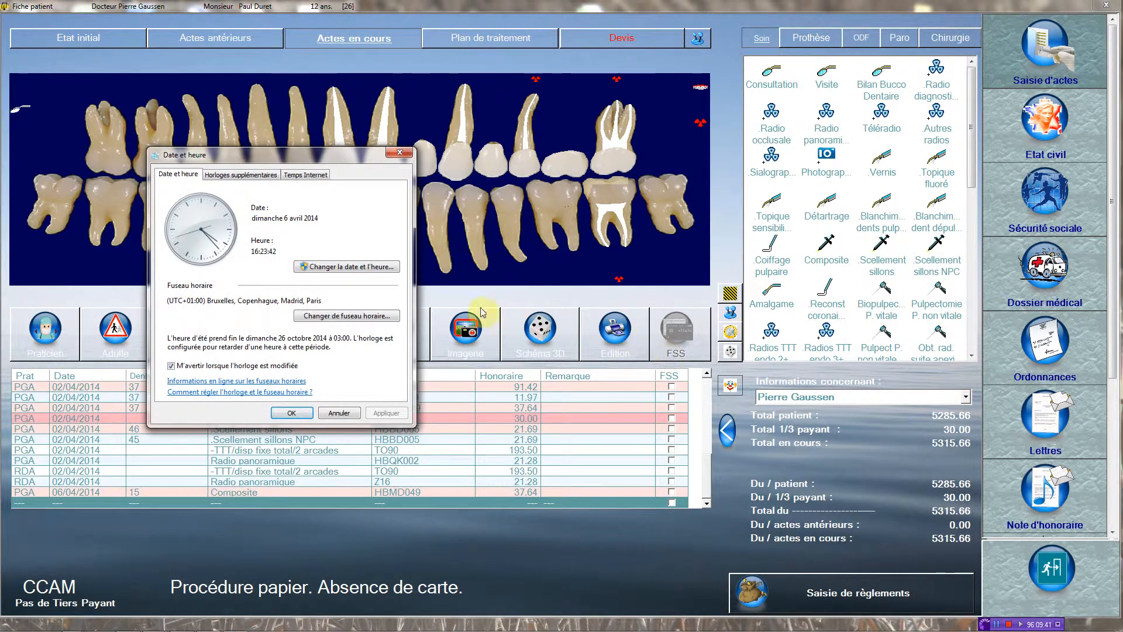
left_click(354, 266)
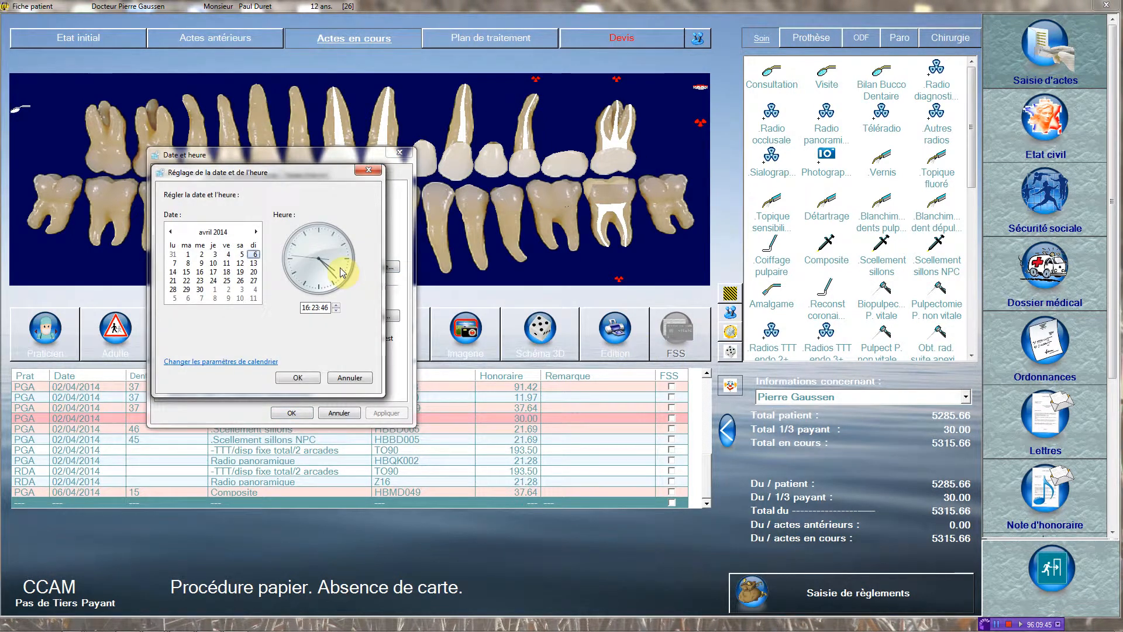
left_click(201, 255)
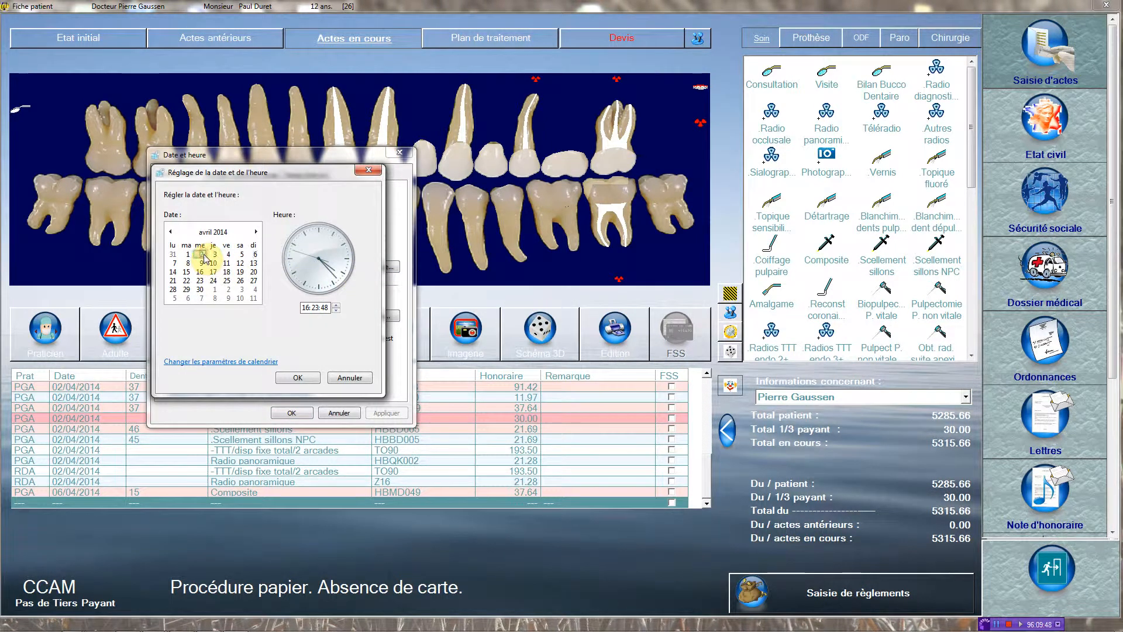
left_click(316, 377)
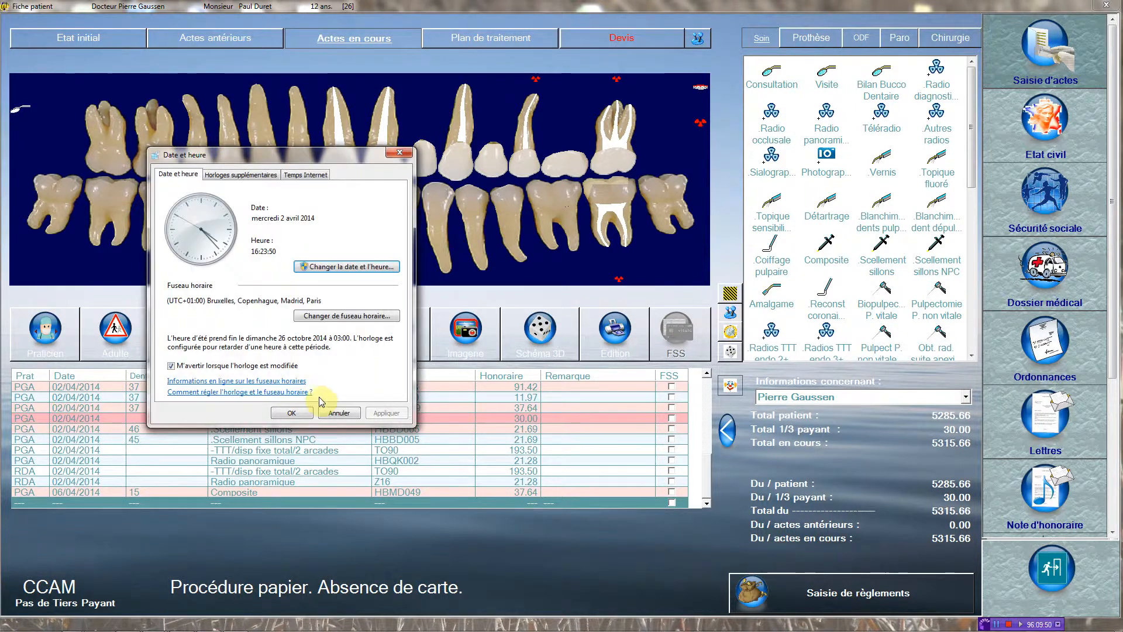
left_click(291, 413)
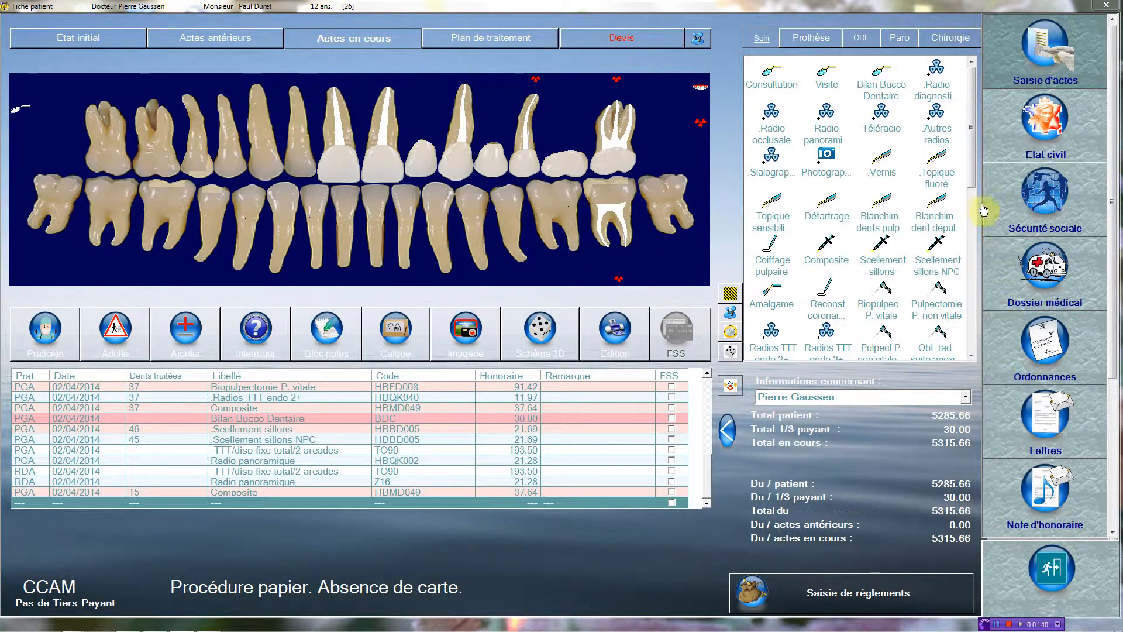
- Record Extractions simples (HBGD043) on teeth 48 and 47, declining to mark the act as following the BBD
left_click_drag(974, 177, 968, 242)
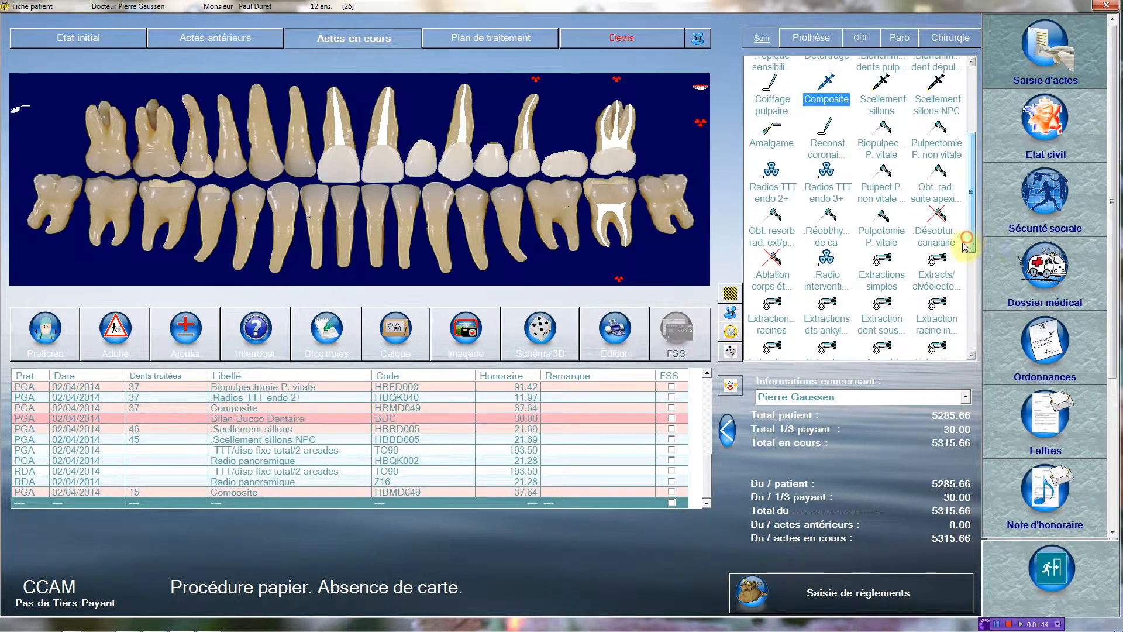
left_click(882, 263)
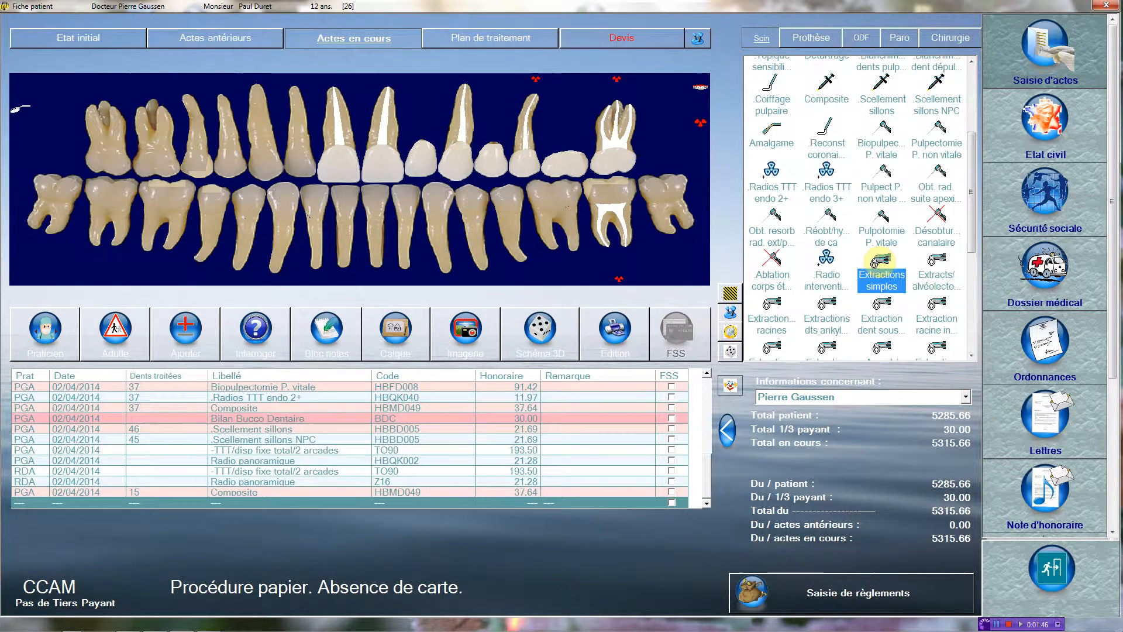
left_click(61, 186)
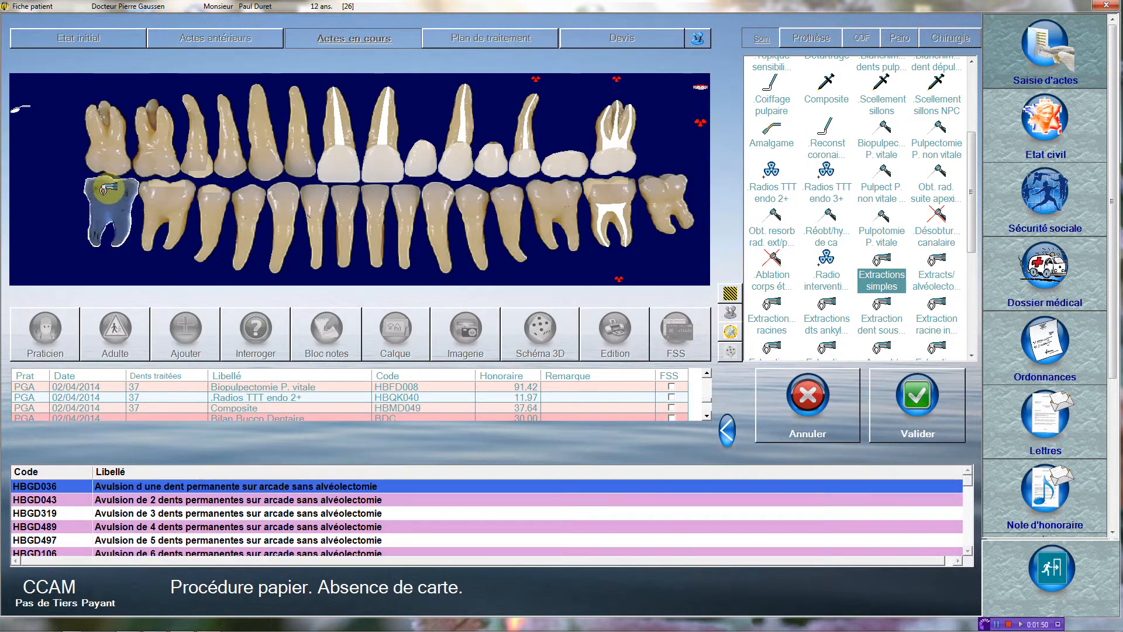
left_click(913, 404)
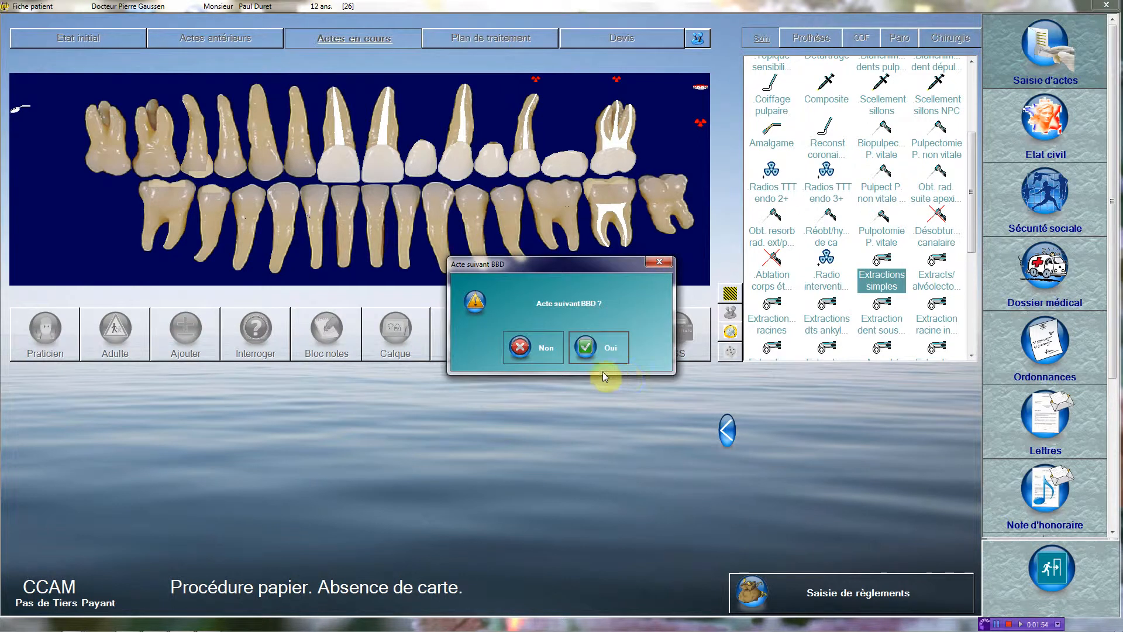
left_click(539, 348)
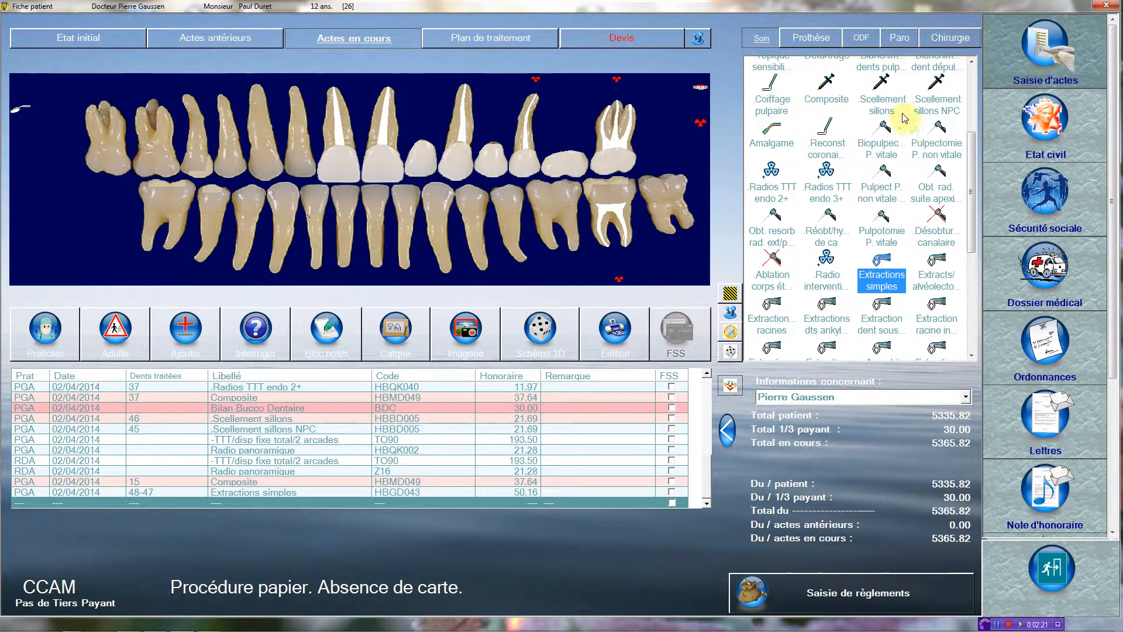
- Record a three-tooth Scellement sillons (HBBD007) on teeth 16, 17 and 36, not marked as an act following the BBD
left_click(883, 85)
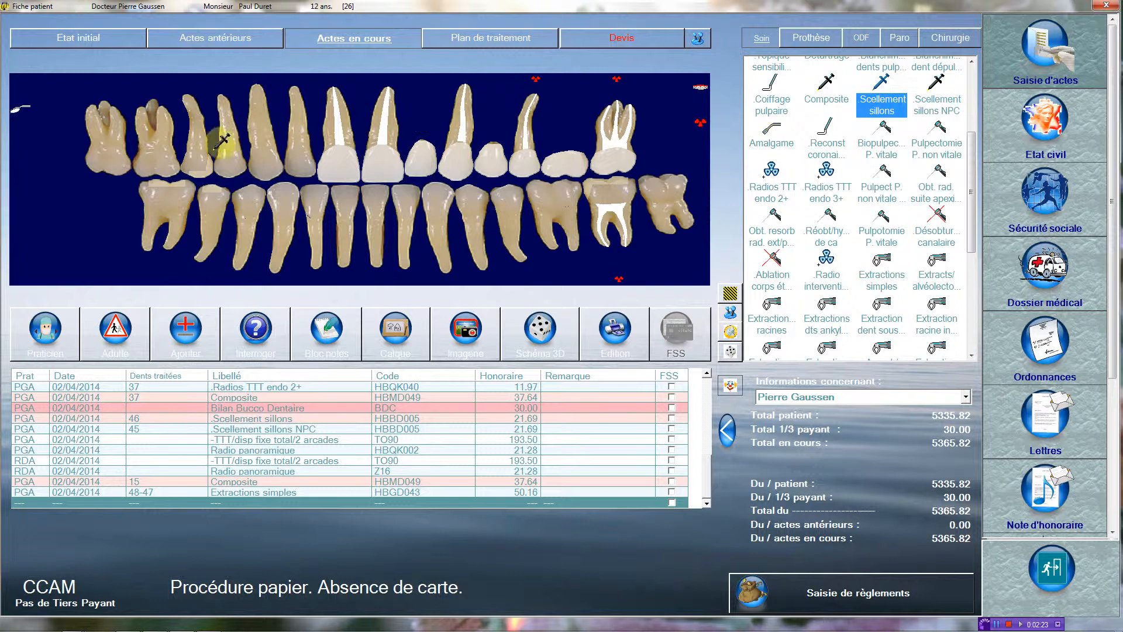
left_click(159, 165)
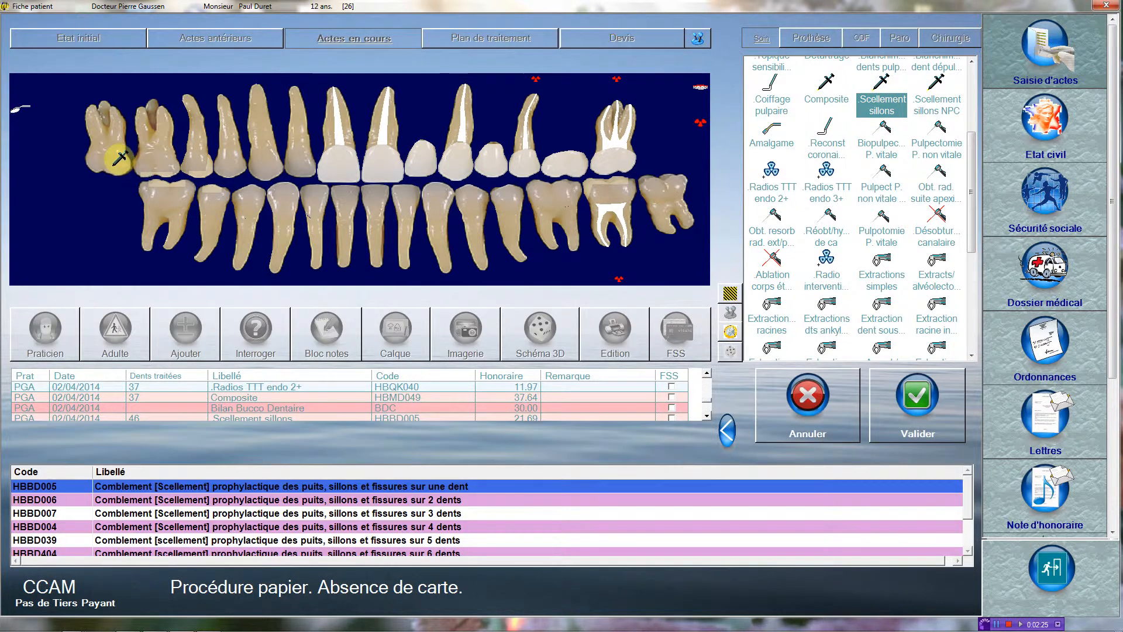
left_click(562, 179)
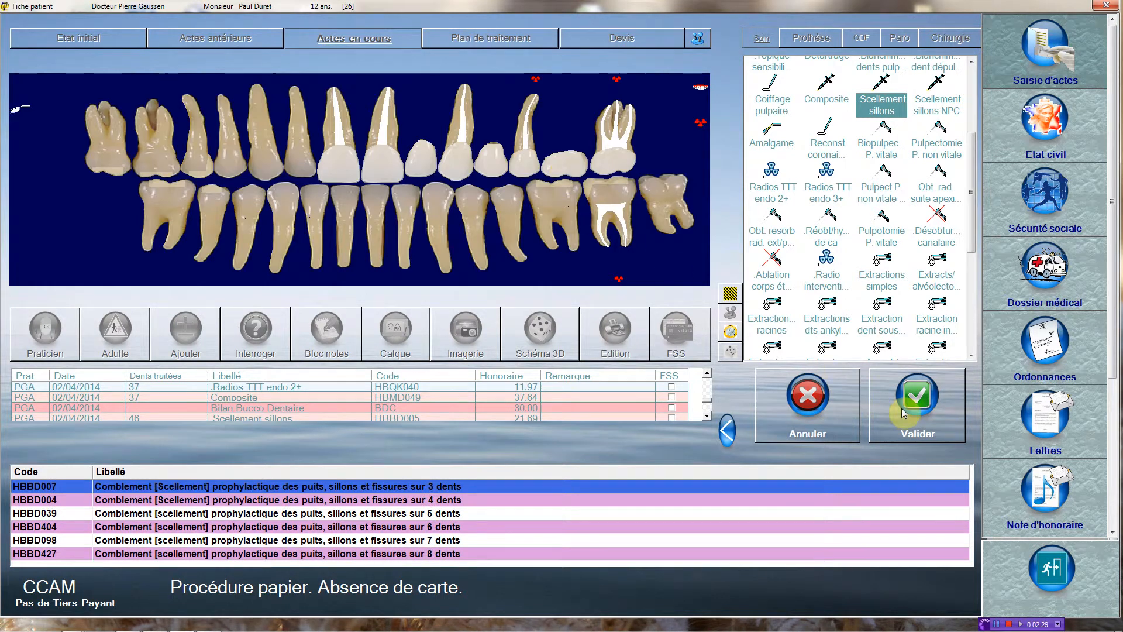
left_click(918, 403)
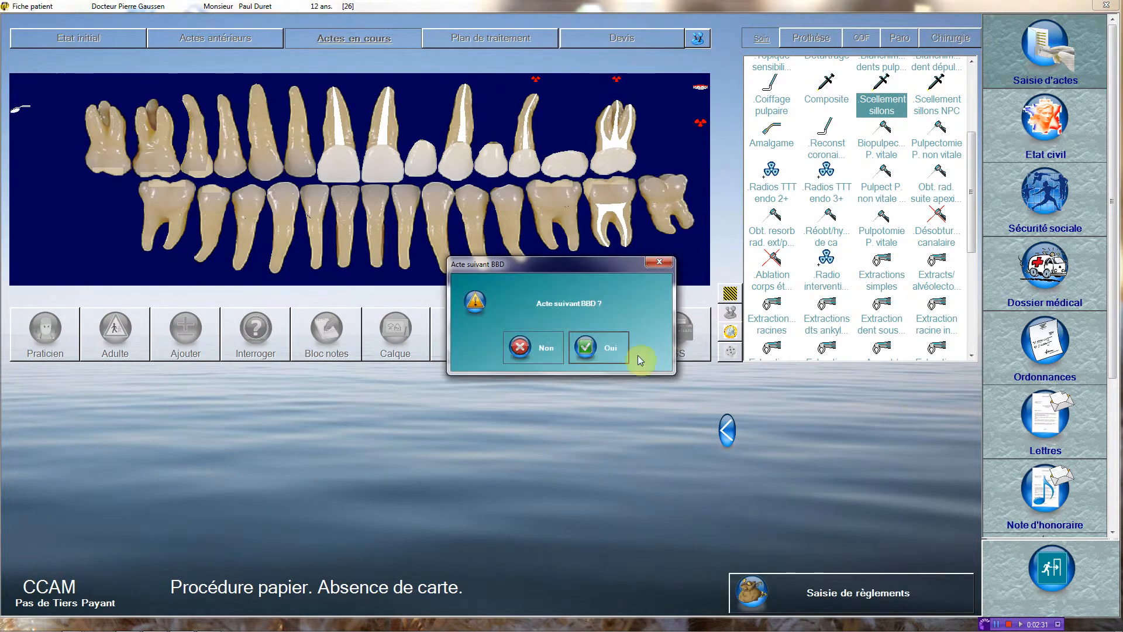
left_click(541, 350)
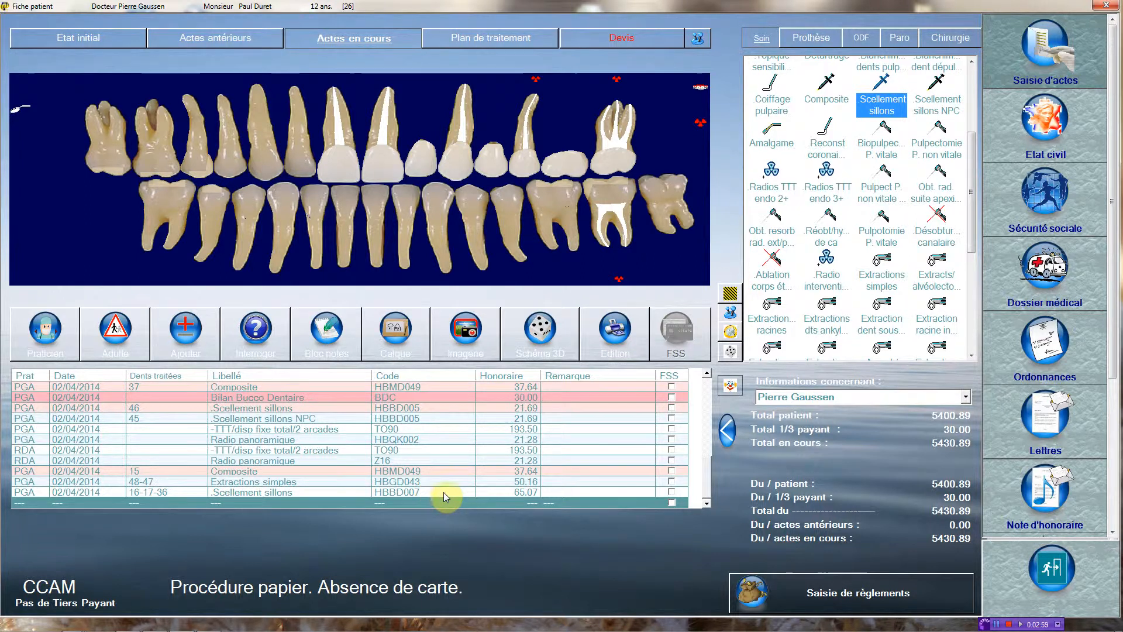
- Record Extractions simples (HBGD489) on the four lower incisors 42, 41, 31 and 32, not marked as following the BBD
left_click(885, 263)
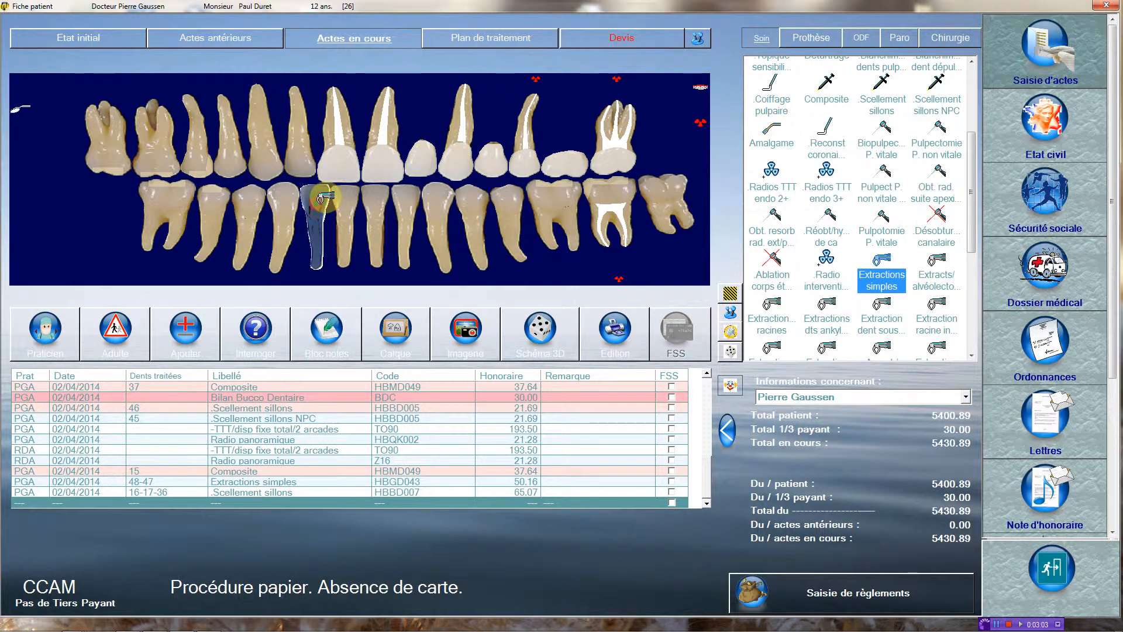
left_click(403, 203)
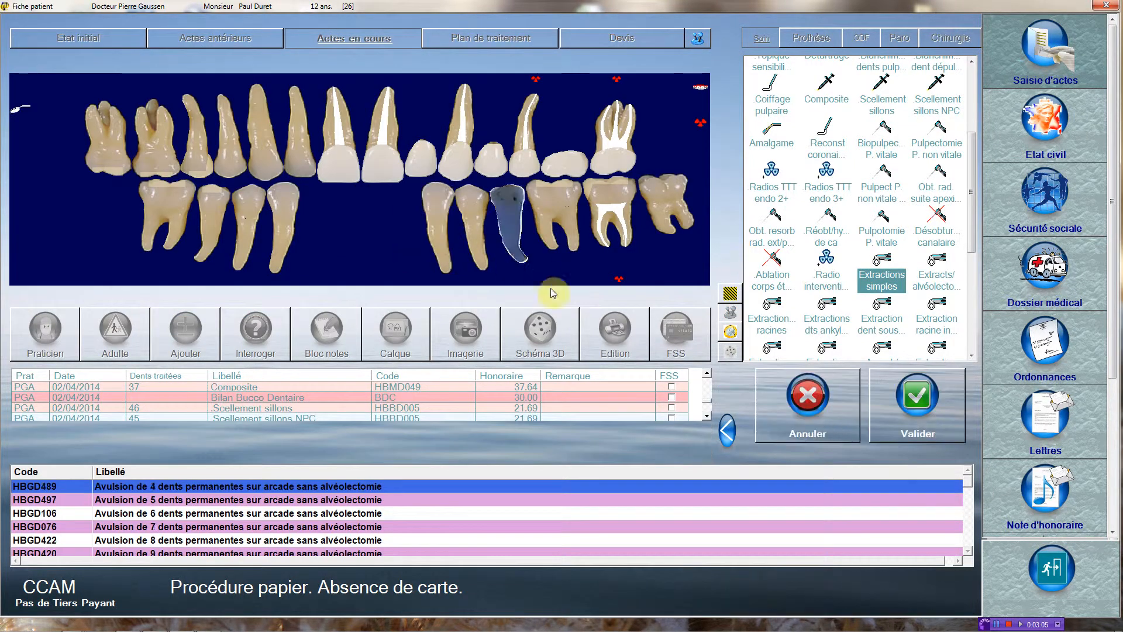
left_click(929, 405)
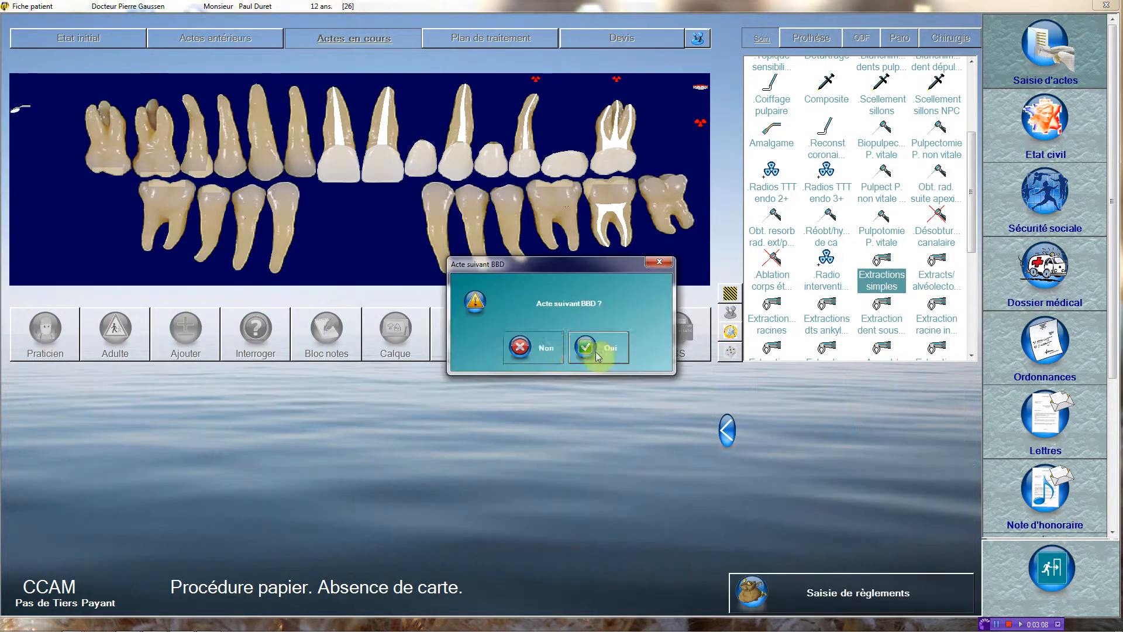
left_click(545, 347)
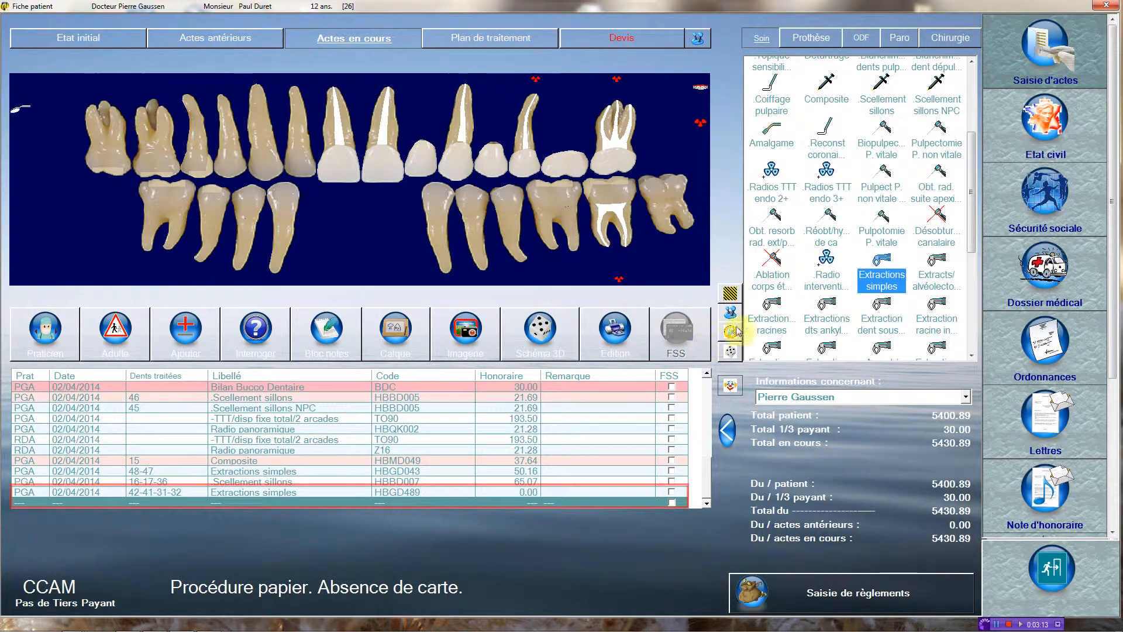
- Record a four-tooth transitional Appareil résine (HBLD476) replacing teeth 42, 41, 31 and 32
left_click(819, 37)
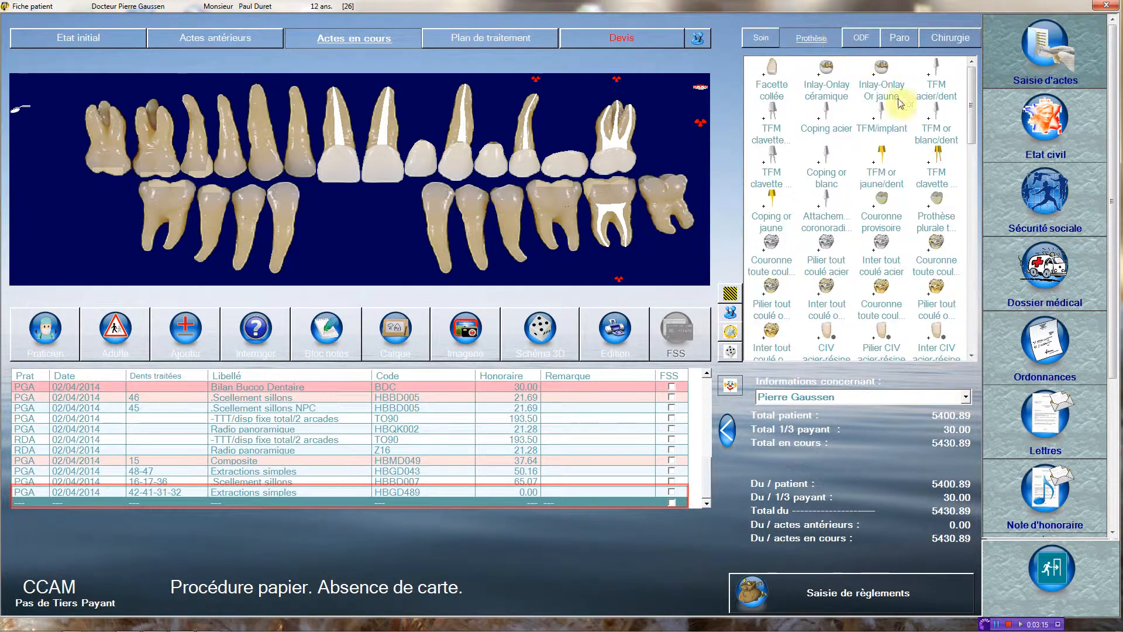
left_click_drag(975, 133, 951, 279)
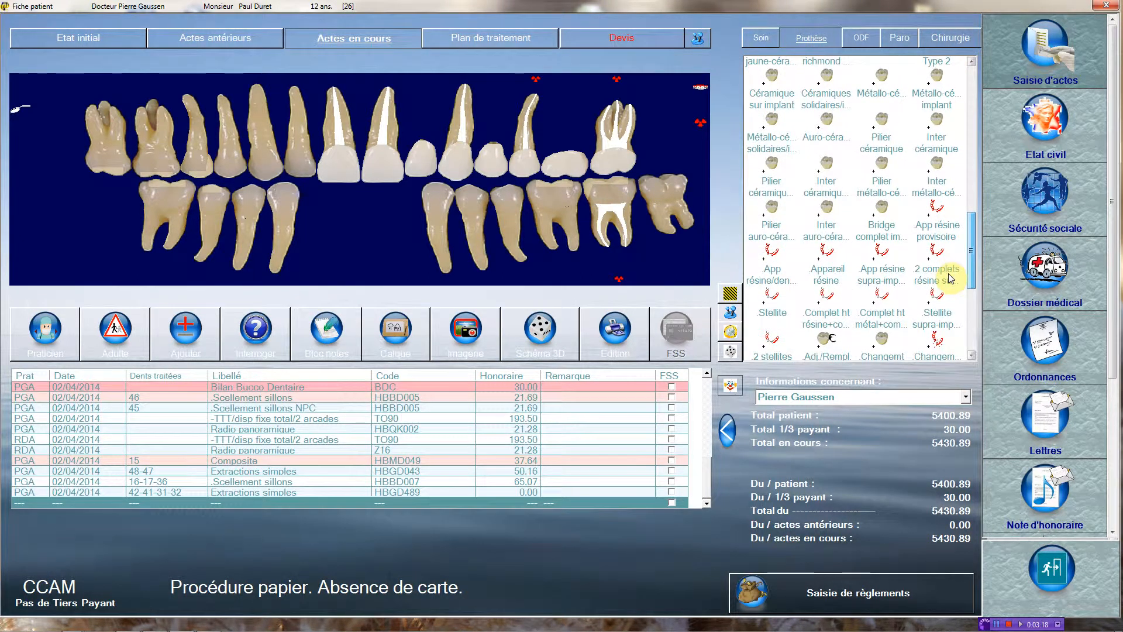
left_click(824, 251)
mouse_move(824, 251)
left_mouse_down()
mouse_move(515, 238)
mouse_move(314, 193)
mouse_move(417, 187)
left_mouse_up()
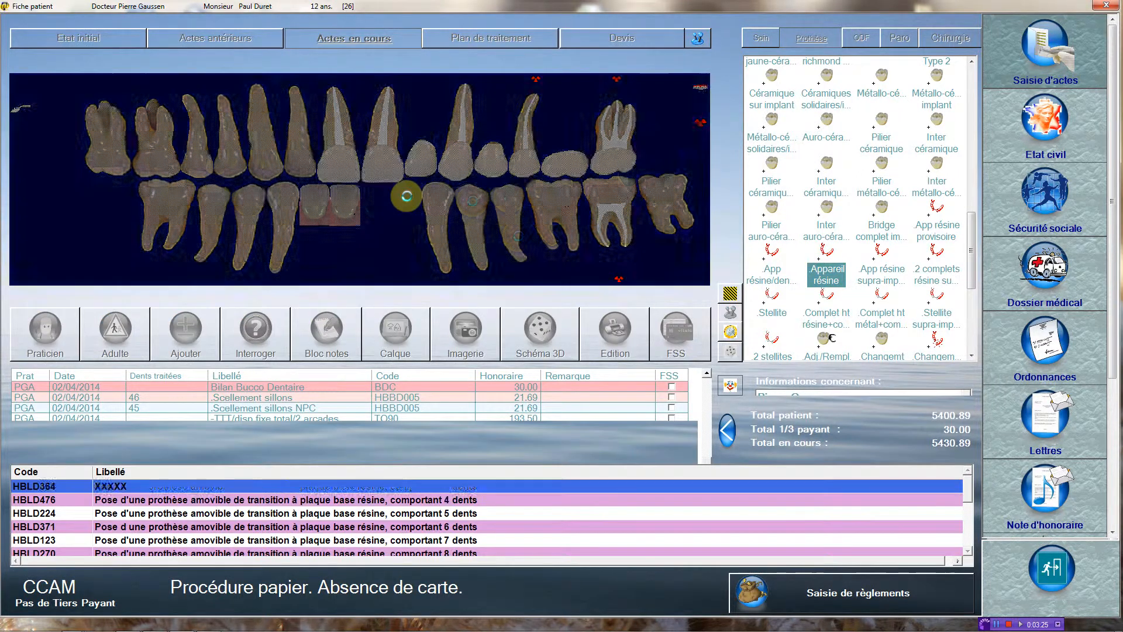
left_click(928, 413)
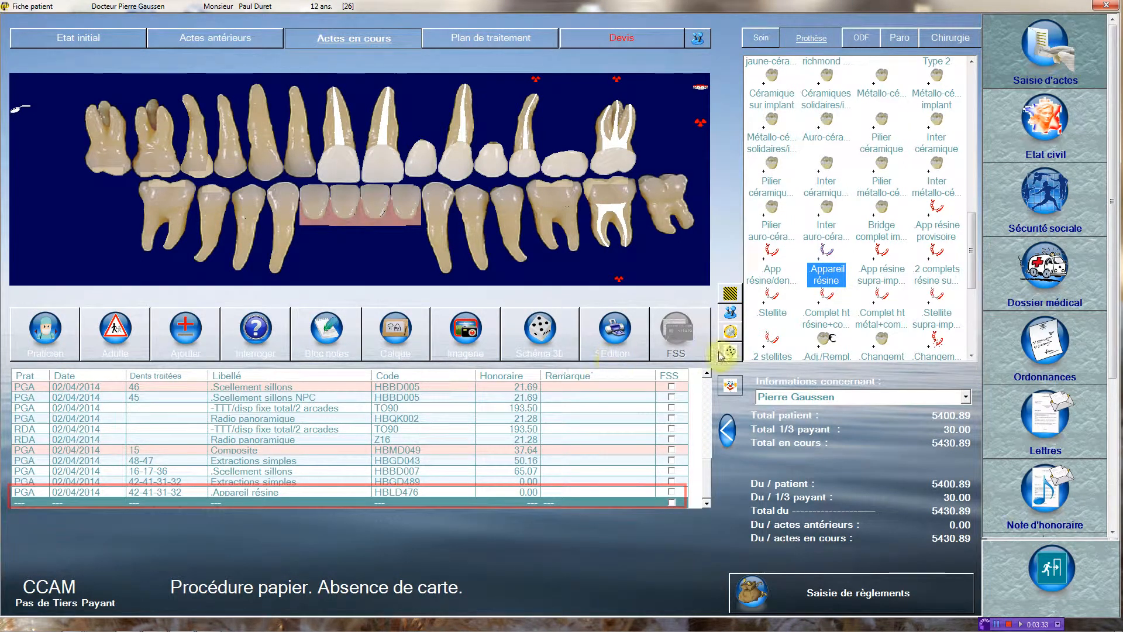
- Record Extractions simples (HBGD043) on teeth 44 and 34, declining the BBD follow-up
left_click(763, 40)
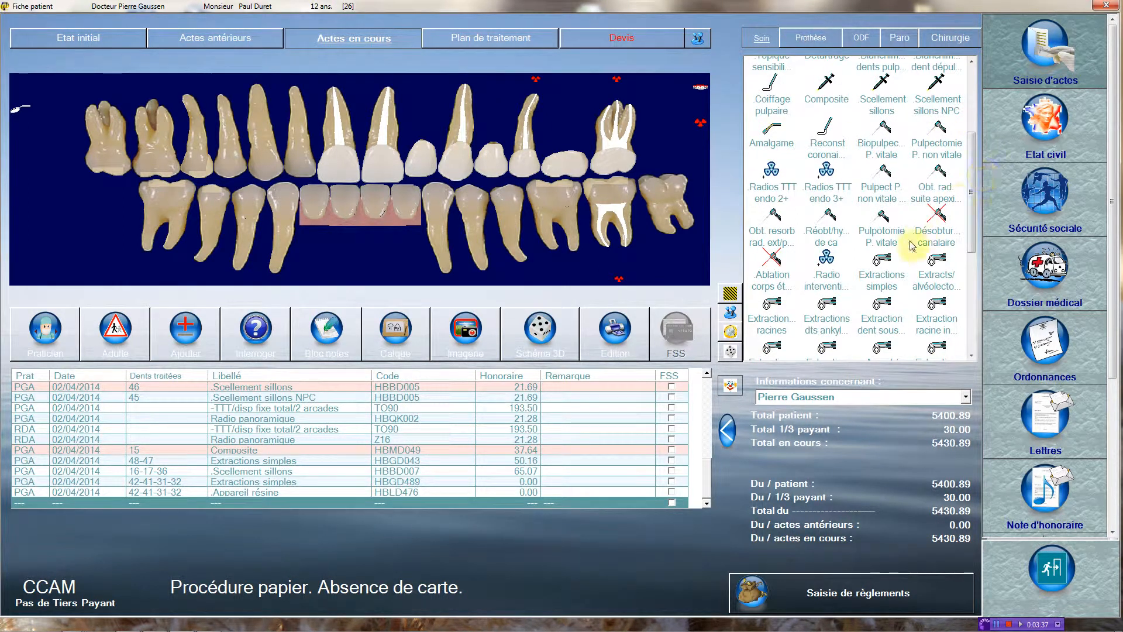
left_click(882, 265)
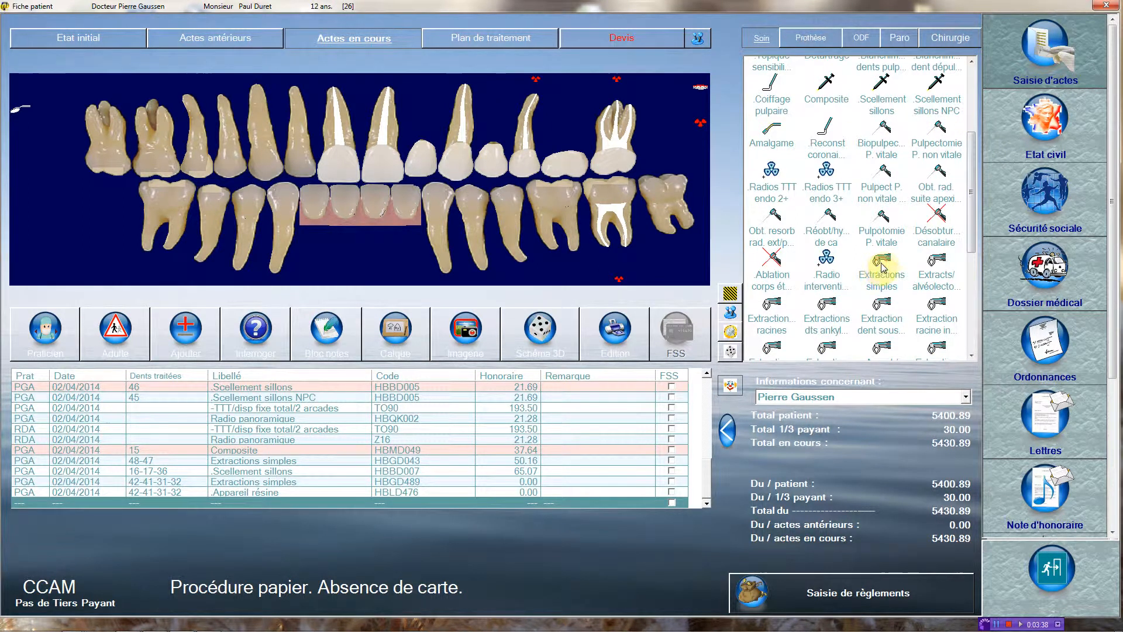
left_click(255, 204)
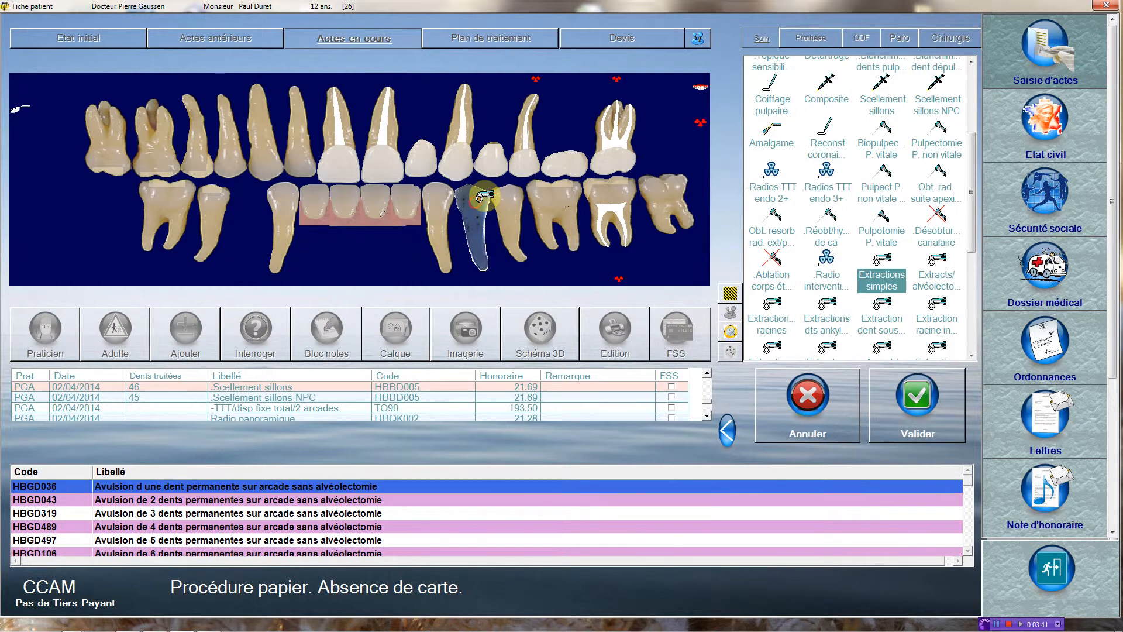
left_click(930, 409)
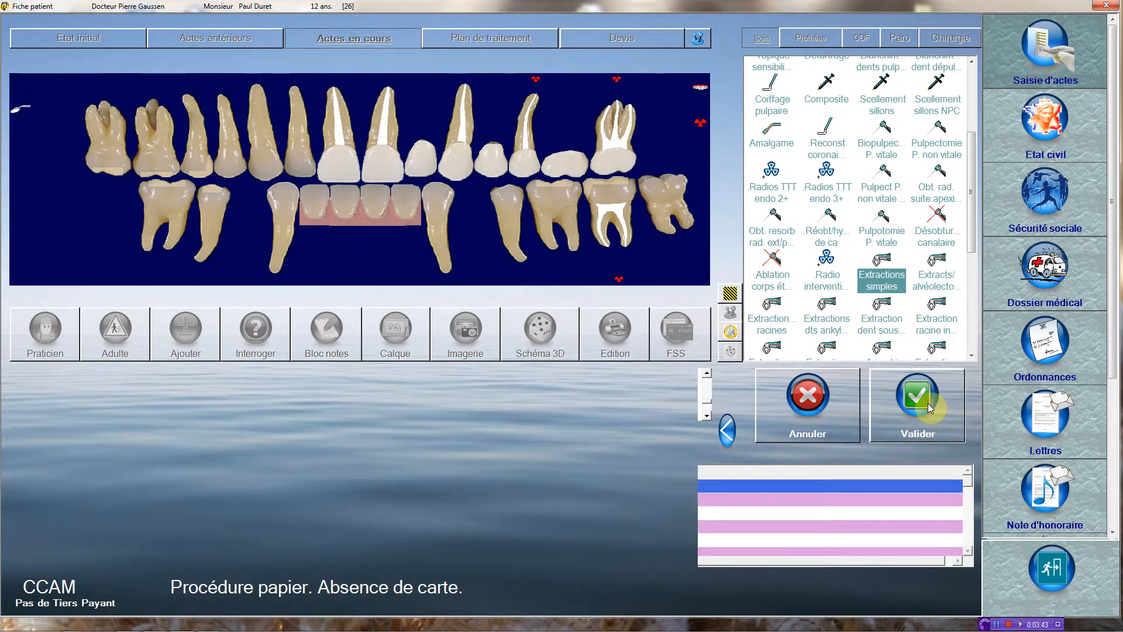
left_click(530, 346)
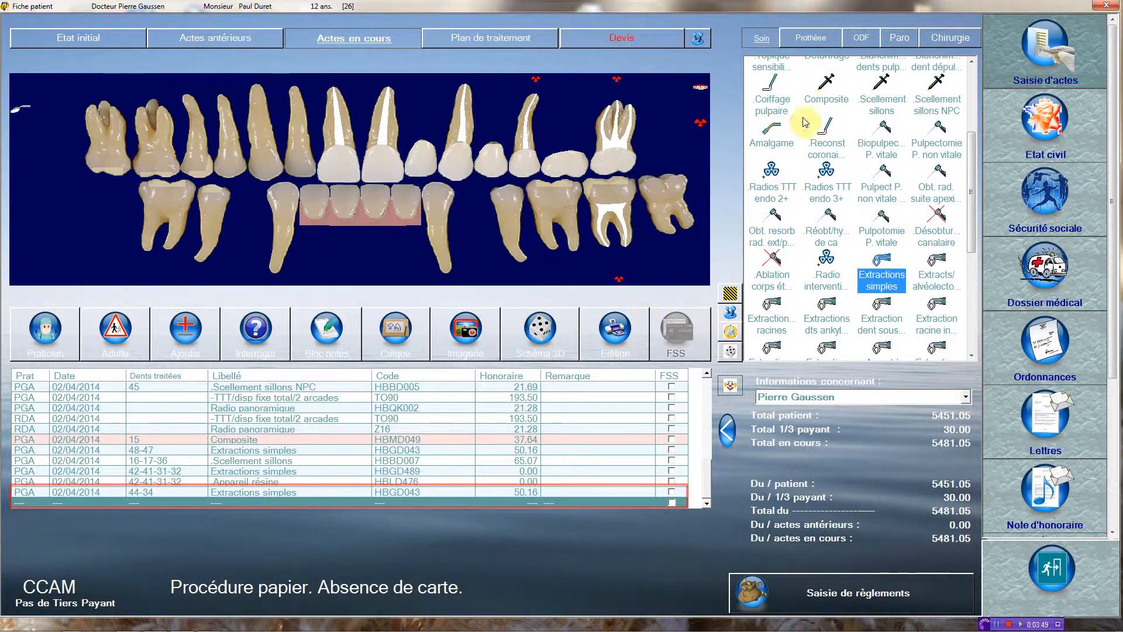
- Record a two-element addition to the resin denture (Adj./Rempl. élém./App résine, HBMD114) for teeth 44 and 34, and close the patient record
left_click(828, 43)
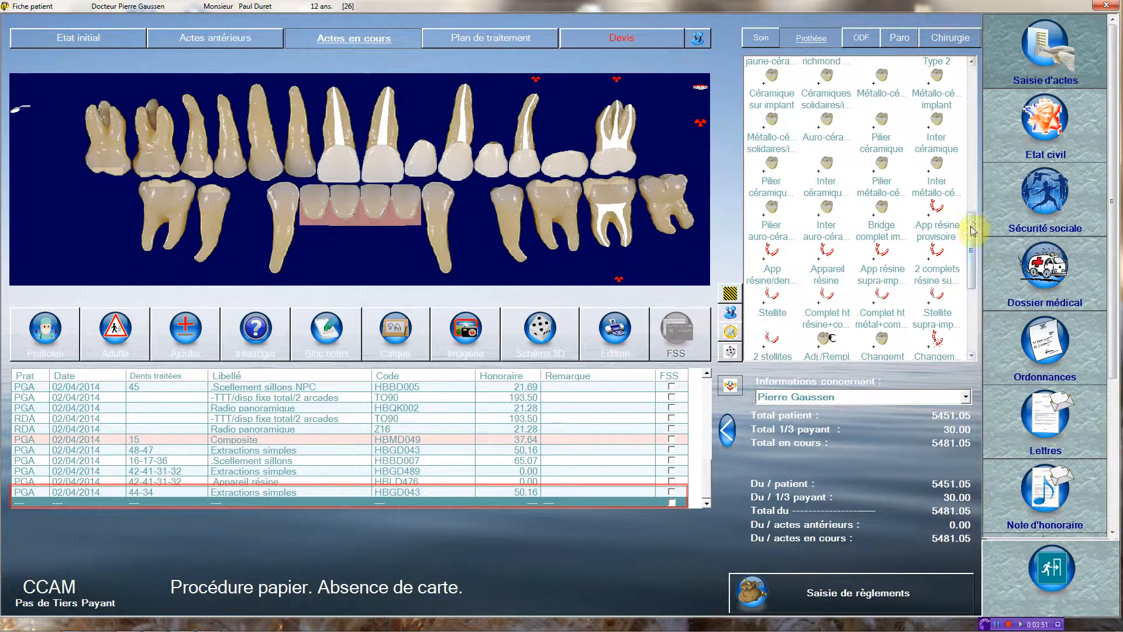
left_click_drag(970, 234, 971, 271)
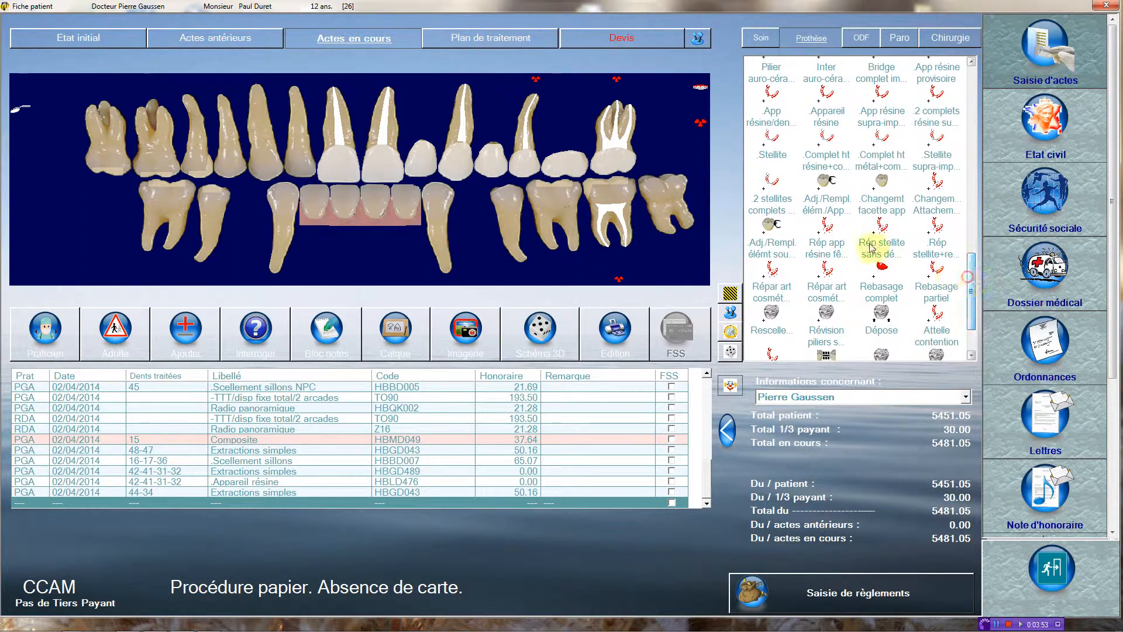
left_click(824, 181)
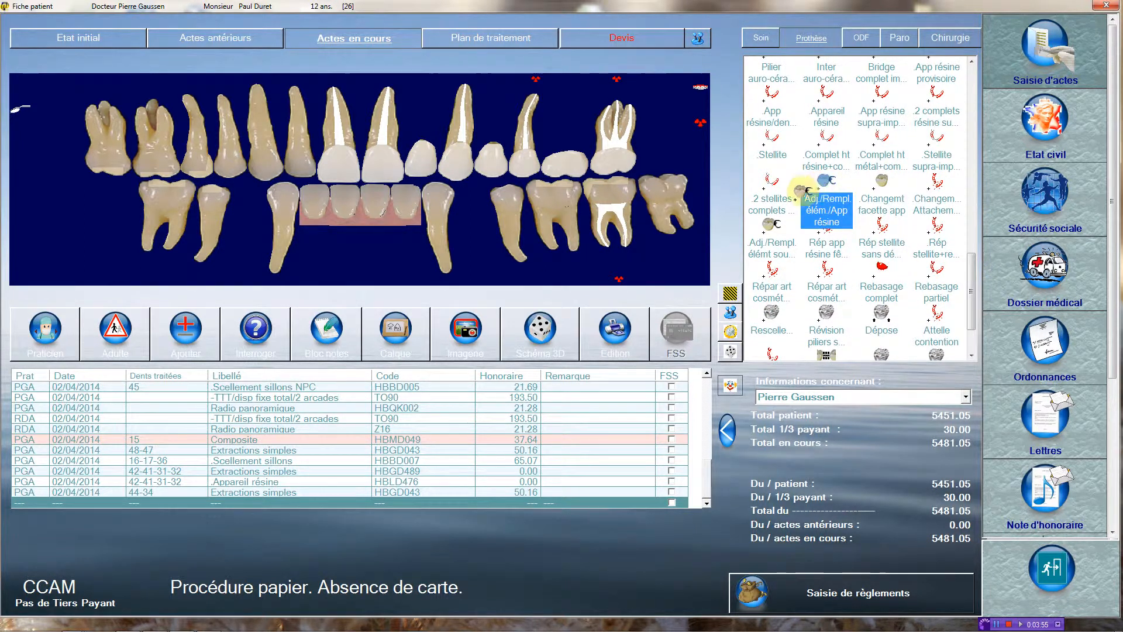
left_click(239, 210)
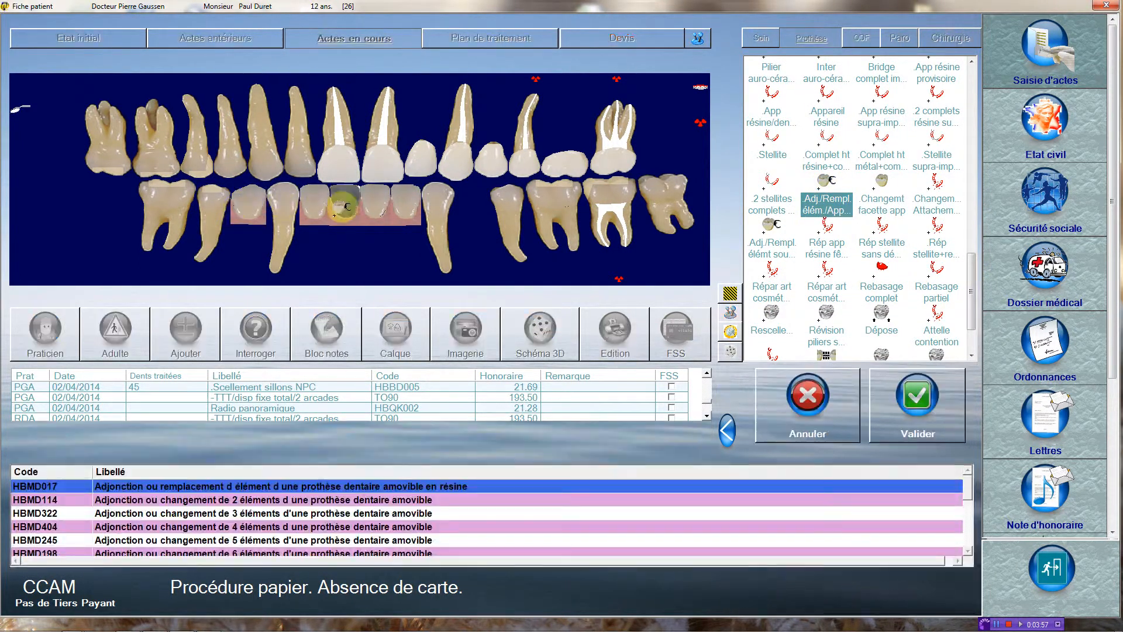
left_click(471, 201)
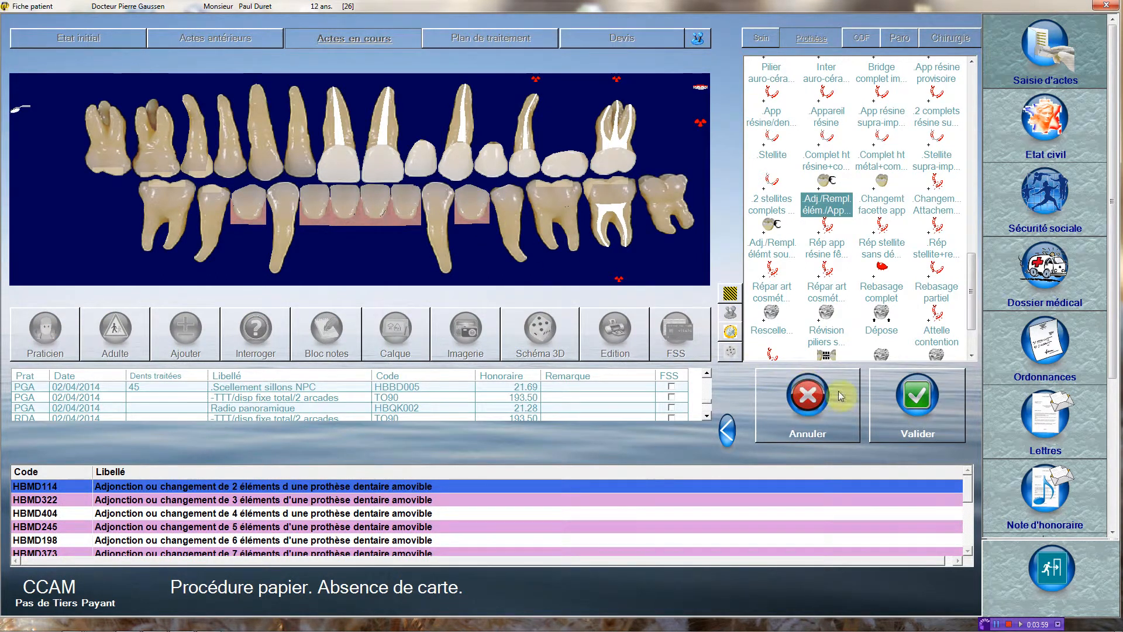
left_click(903, 402)
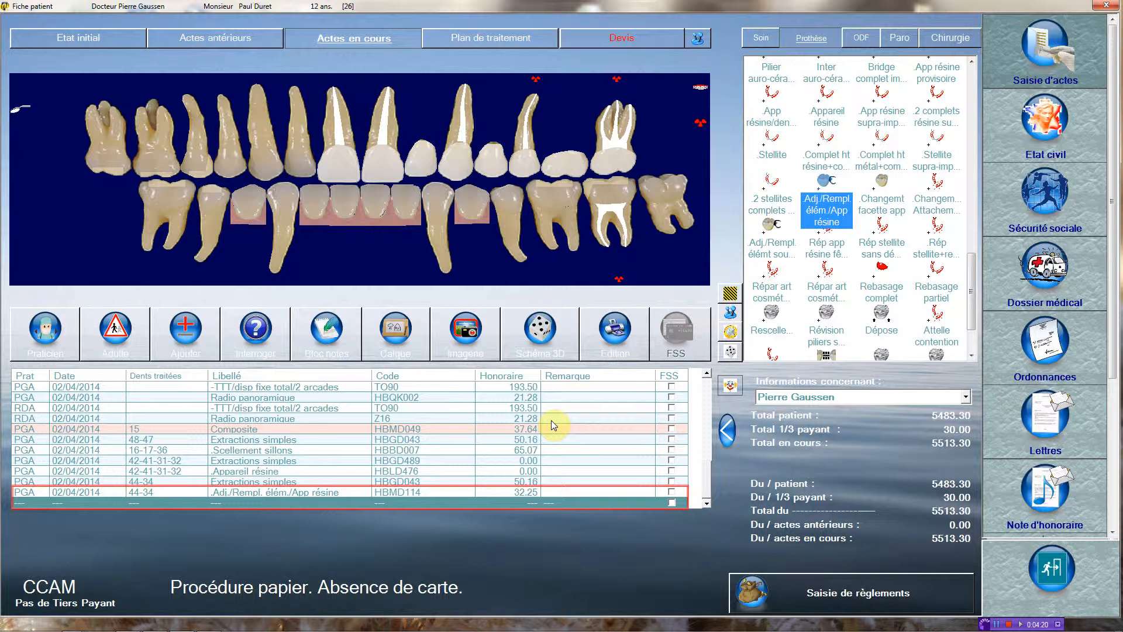
left_click(1063, 576)
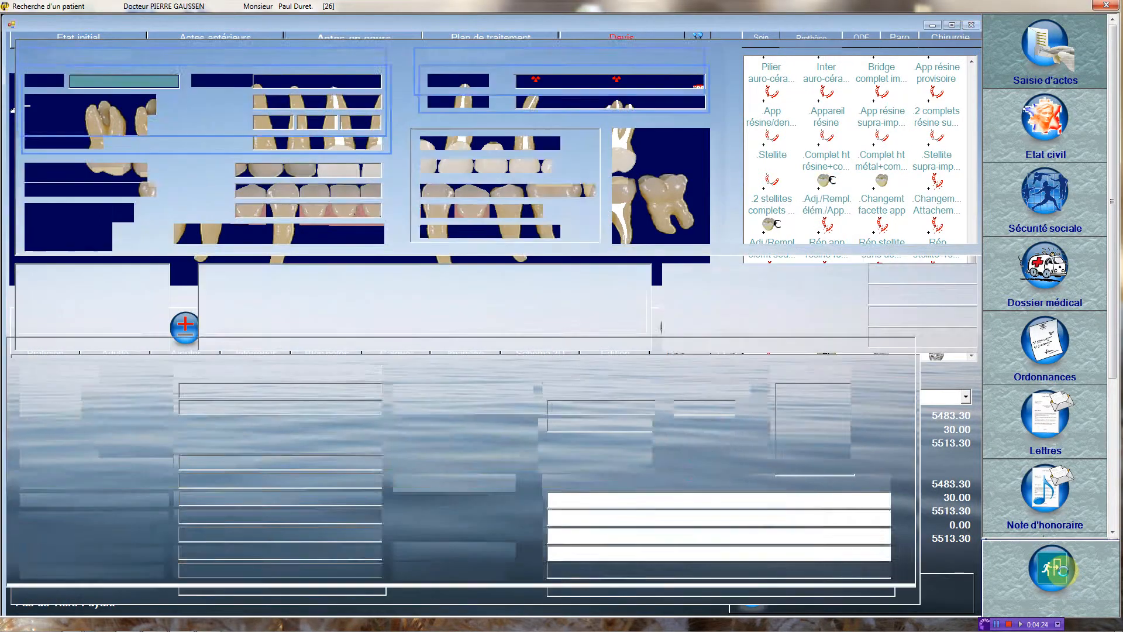